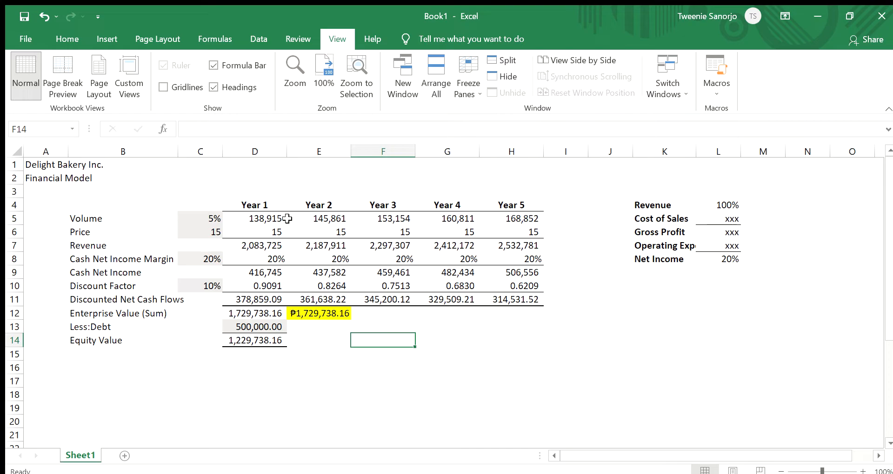
# - Examine the Year 1 volume input and the Year 2 volume formula that applies the growth rate
pyautogui.click(288, 218)
pyautogui.click(279, 219)
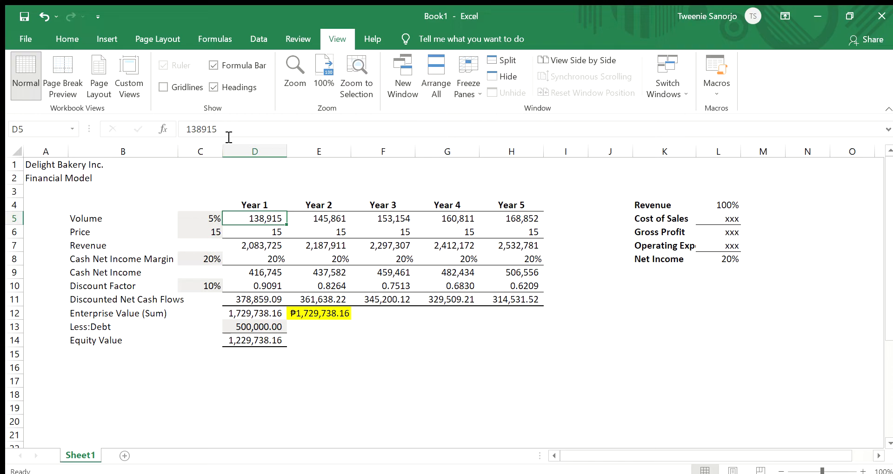
pyautogui.click(151, 181)
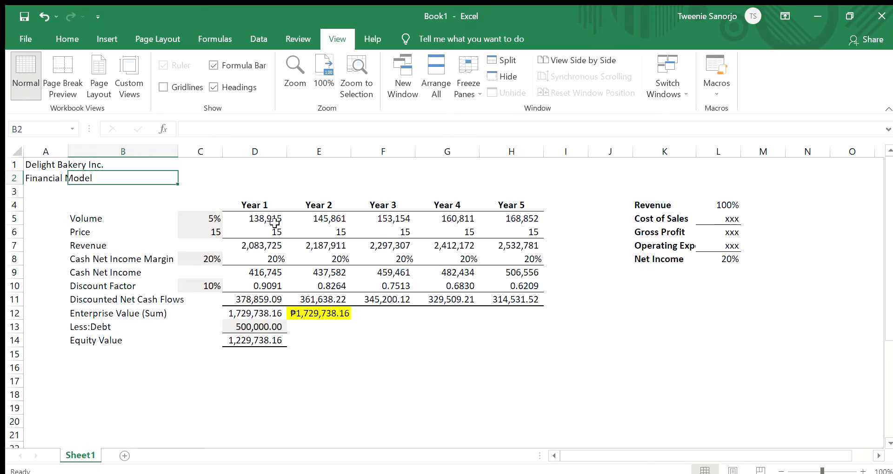
pyautogui.click(314, 216)
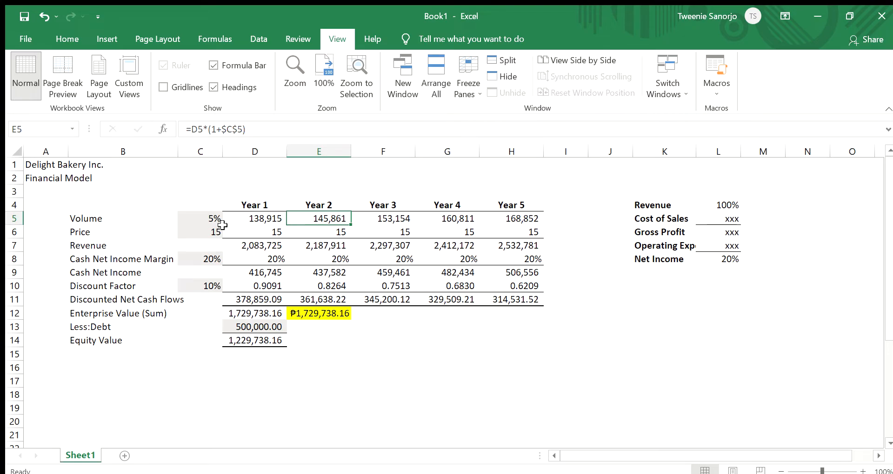
pyautogui.doubleClick(301, 217)
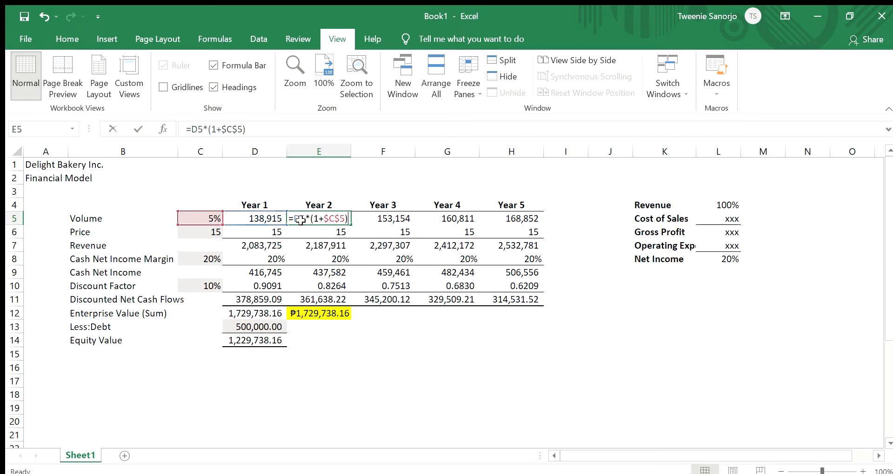
pyautogui.press('Escape')
# - Try a Year 1 volume of 400,000 in D5 to test the model, and undo the change
pyautogui.click(264, 221)
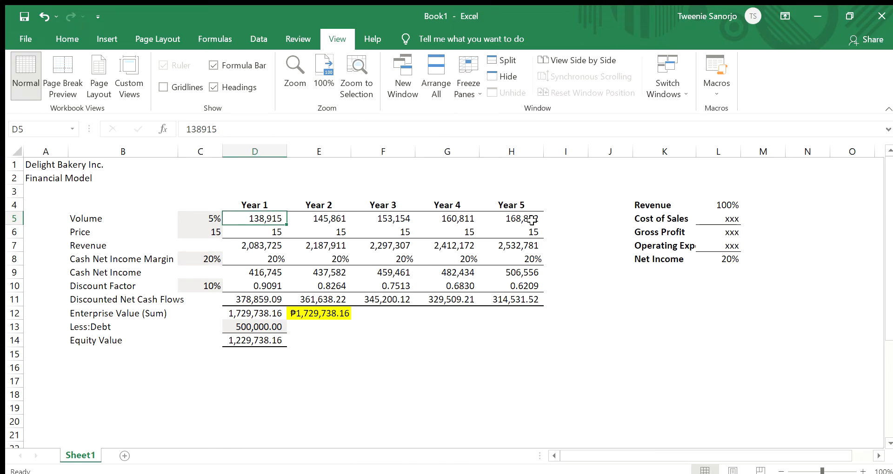
pyautogui.write('400,')
pyautogui.write('00')
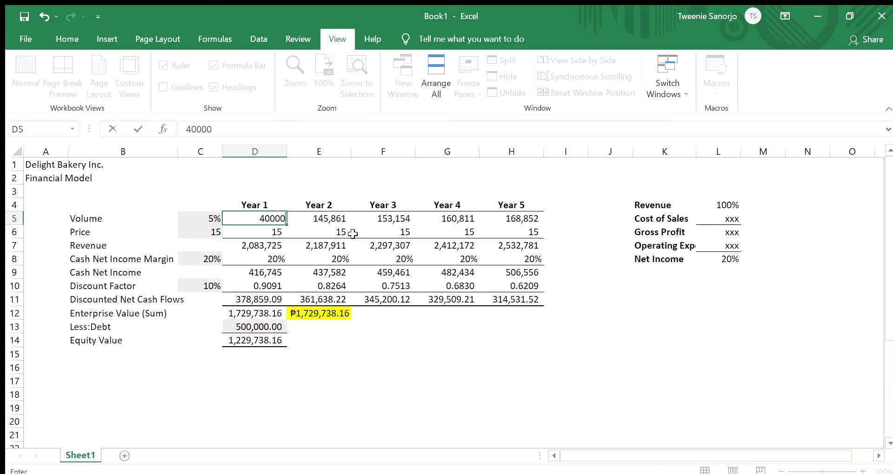
pyautogui.write('0')
pyautogui.press('Return')
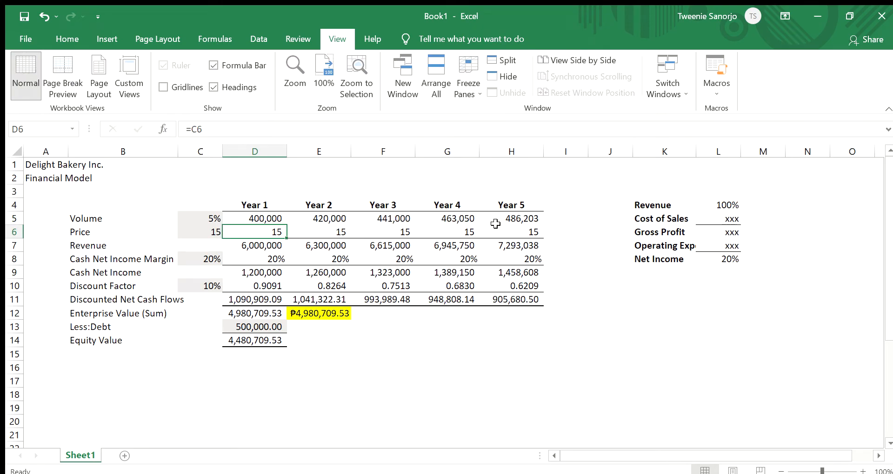
pyautogui.hotkey('ctrl', 'z')
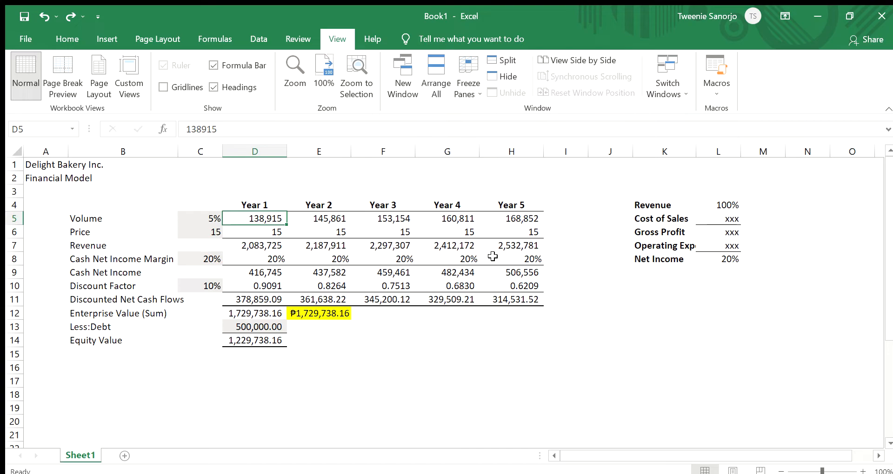
# - Try a price assumption of 20 in C6 to test the model, and undo the change
pyautogui.press('Down')
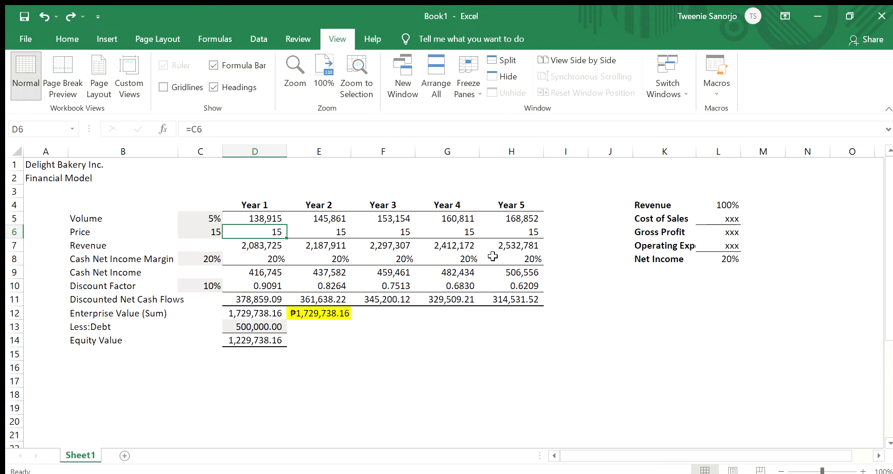
pyautogui.press('Right')
pyautogui.press('Left')
pyautogui.press('Left')
pyautogui.press('Right')
pyautogui.press('Right')
pyautogui.press('Right')
pyautogui.press('Left')
pyautogui.press('Left')
pyautogui.press('Left')
pyautogui.write('20')
pyautogui.press('Return')
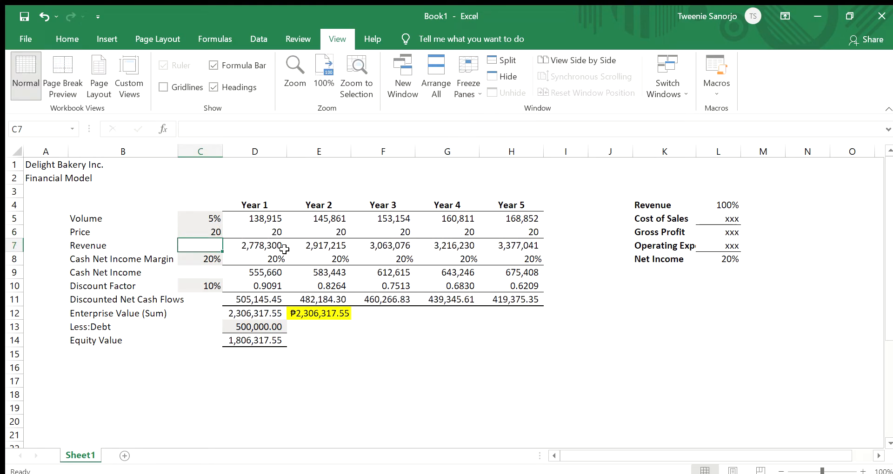
pyautogui.hotkey('ctrl', 'z')
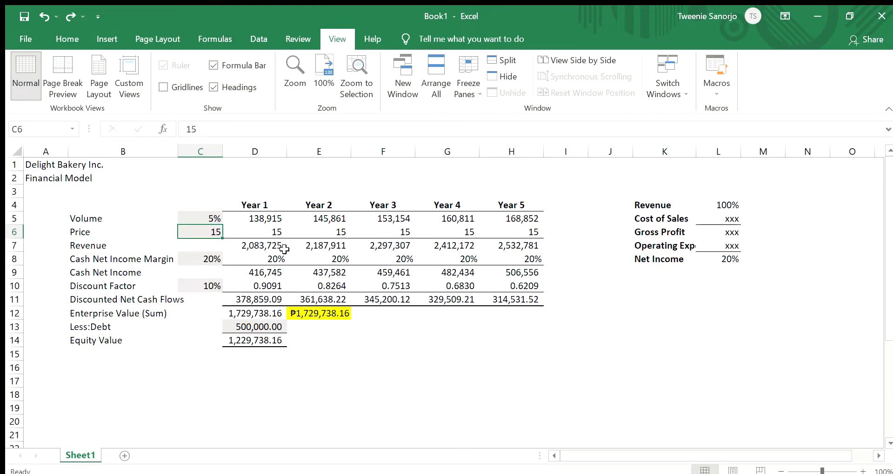
# - Examine how the Year 1 revenue formula combines the volume and price cells
pyautogui.press('Right')
pyautogui.press('Right')
pyautogui.press('Left')
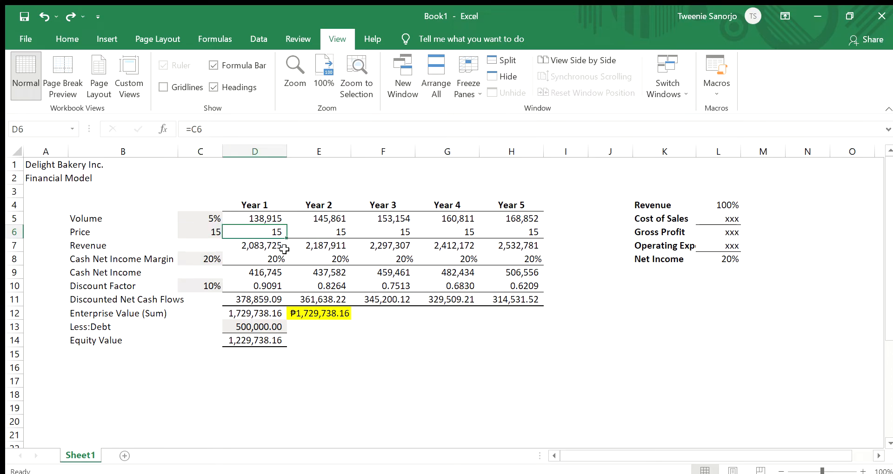
pyautogui.click(284, 249)
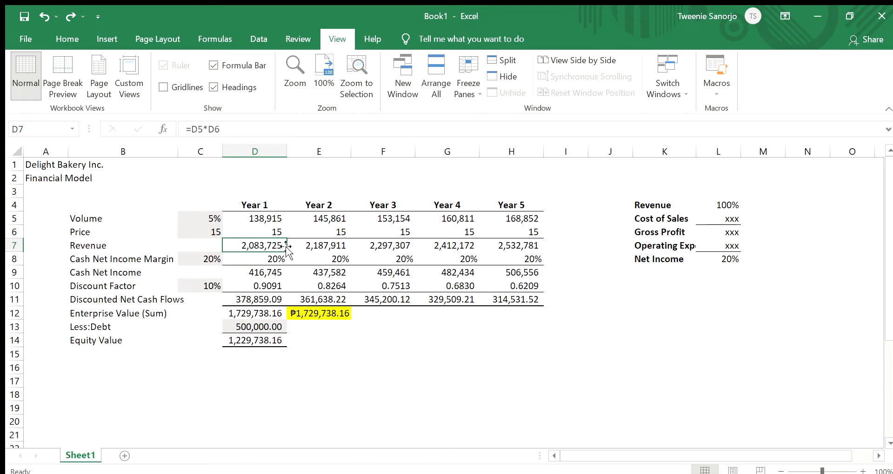
pyautogui.click(255, 217)
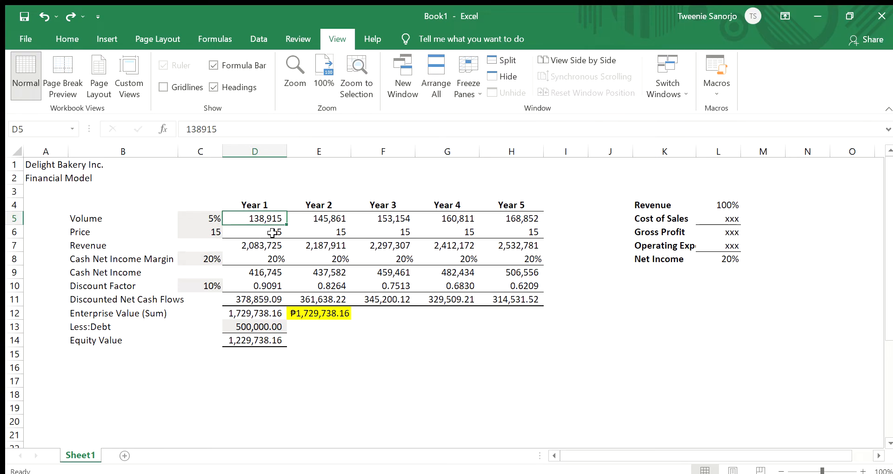
pyautogui.click(272, 233)
pyautogui.click(271, 245)
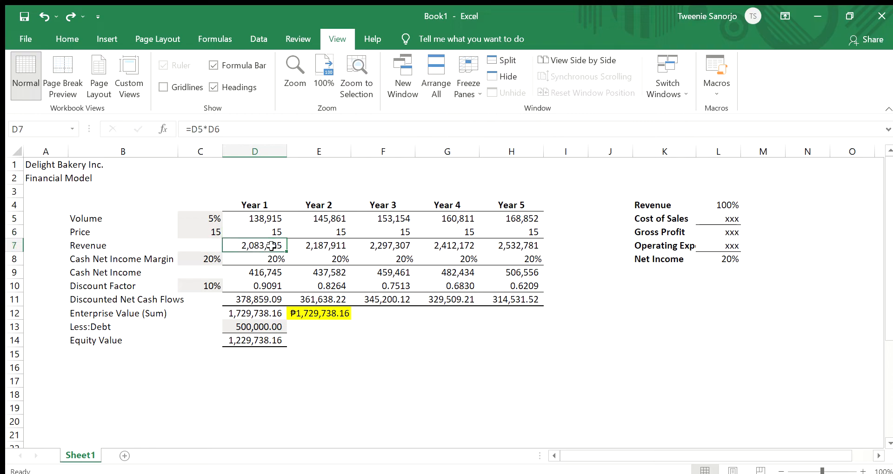
pyautogui.click(271, 218)
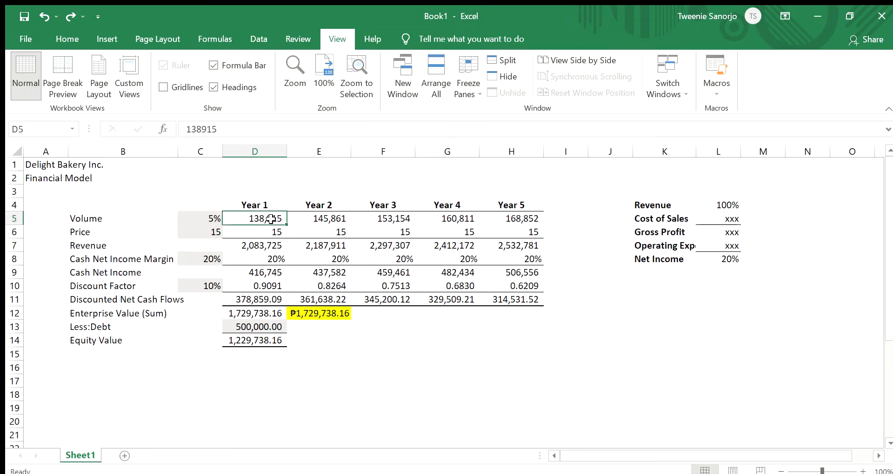
# - Review the revenue formulas across Year 1 to Year 5
pyautogui.click(269, 245)
pyautogui.click(312, 249)
pyautogui.click(362, 248)
pyautogui.click(469, 249)
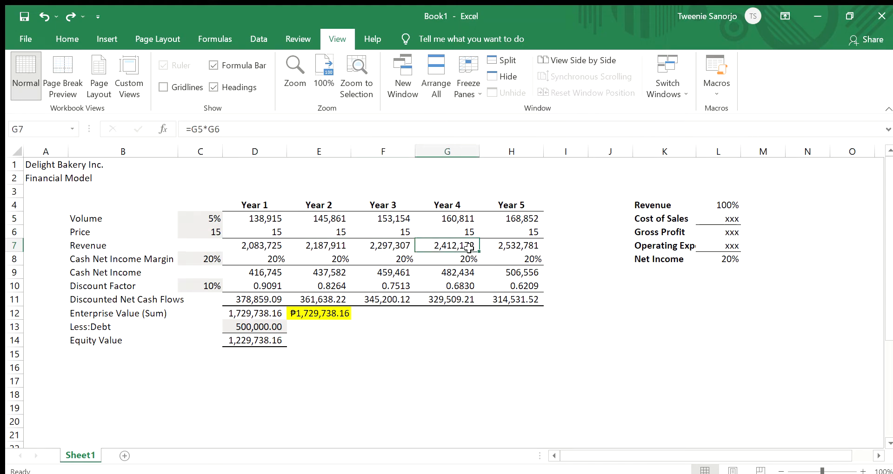
pyautogui.click(510, 244)
pyautogui.click(470, 249)
pyautogui.click(401, 250)
pyautogui.click(302, 248)
pyautogui.click(260, 248)
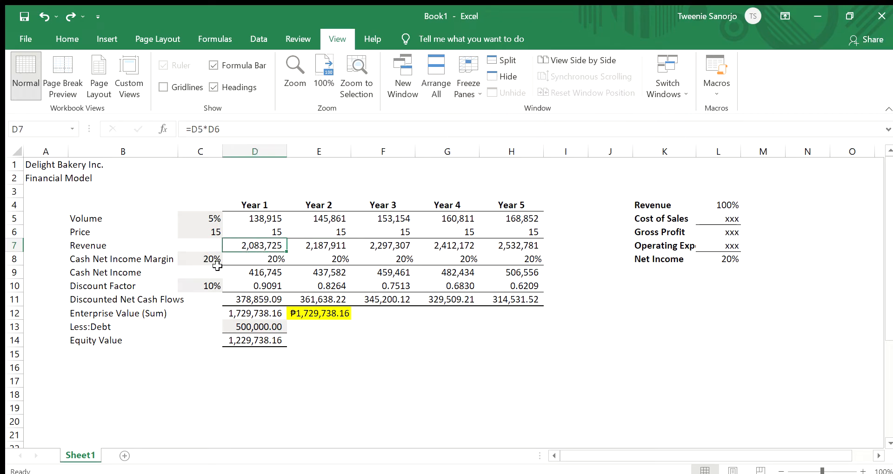
# - Examine the cash net income margin assumption and the income statement breakdown beside the model
pyautogui.click(245, 259)
pyautogui.click(213, 259)
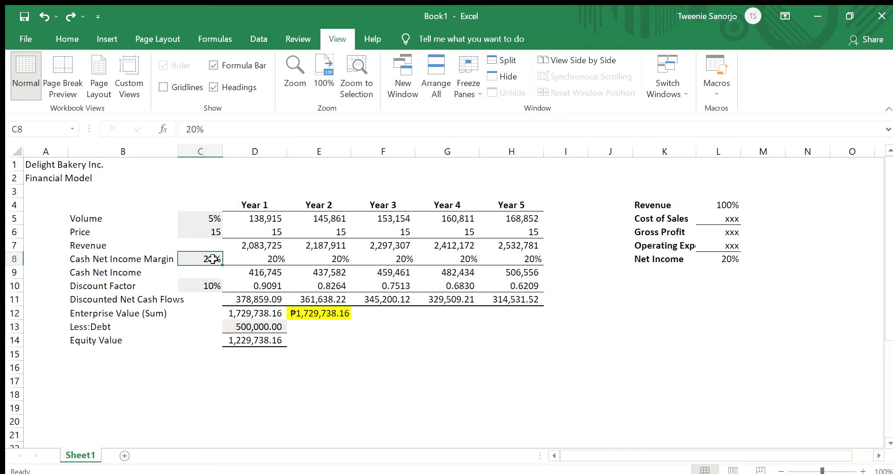
pyautogui.click(155, 261)
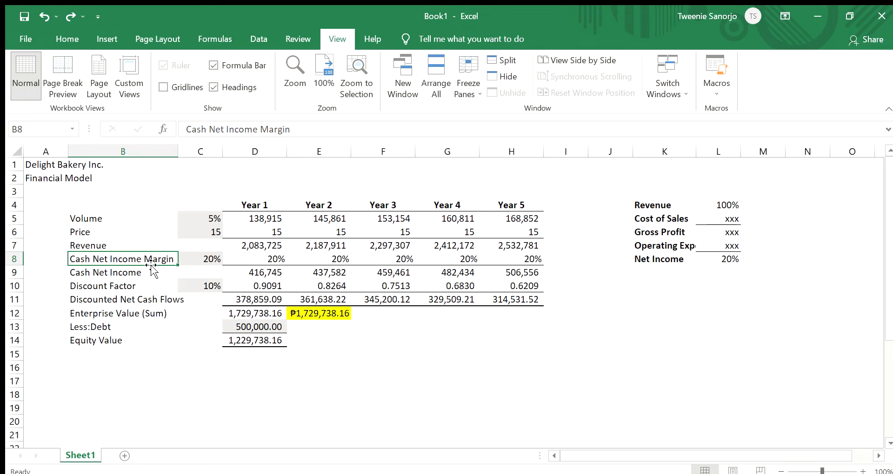
pyautogui.click(775, 225)
pyautogui.moveTo(751, 176); pyautogui.dragTo(705, 172)
pyautogui.click(756, 242)
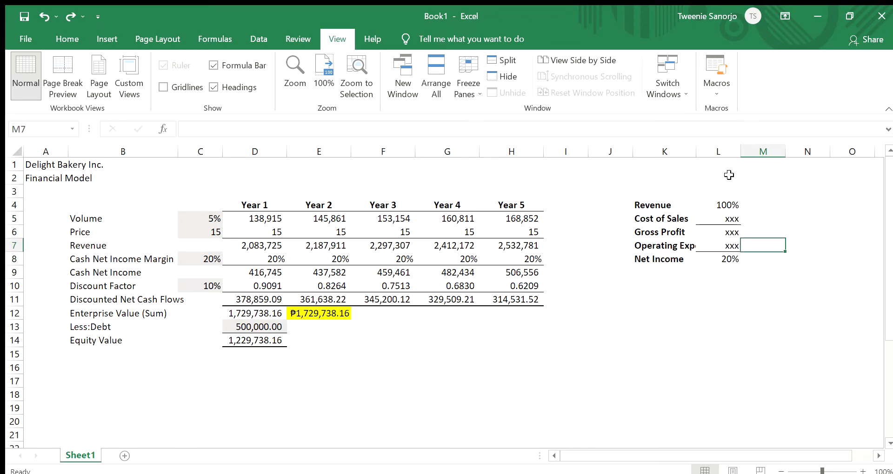
pyautogui.click(796, 218)
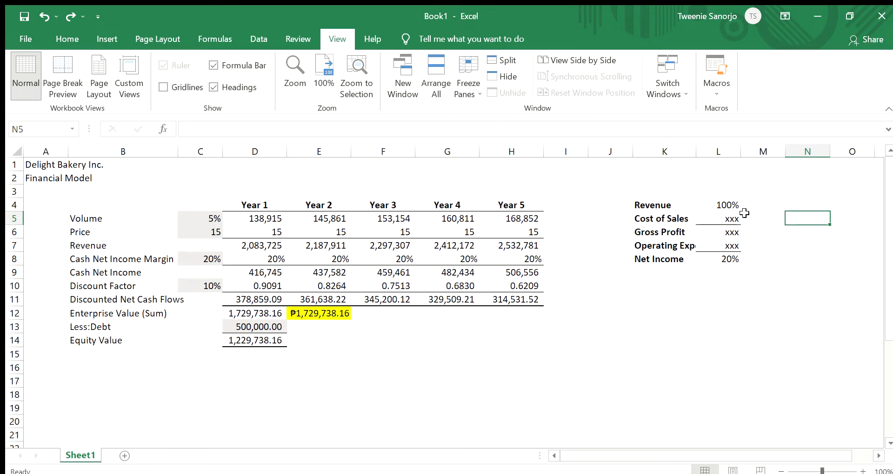
pyautogui.click(756, 232)
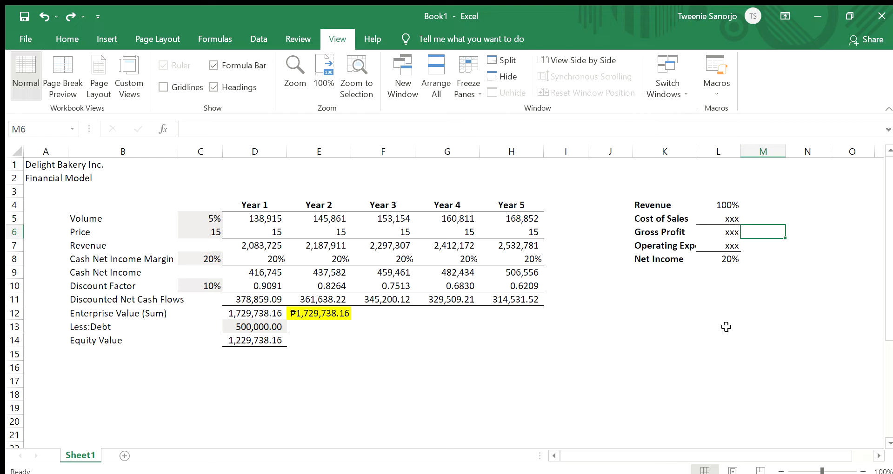
pyautogui.click(640, 326)
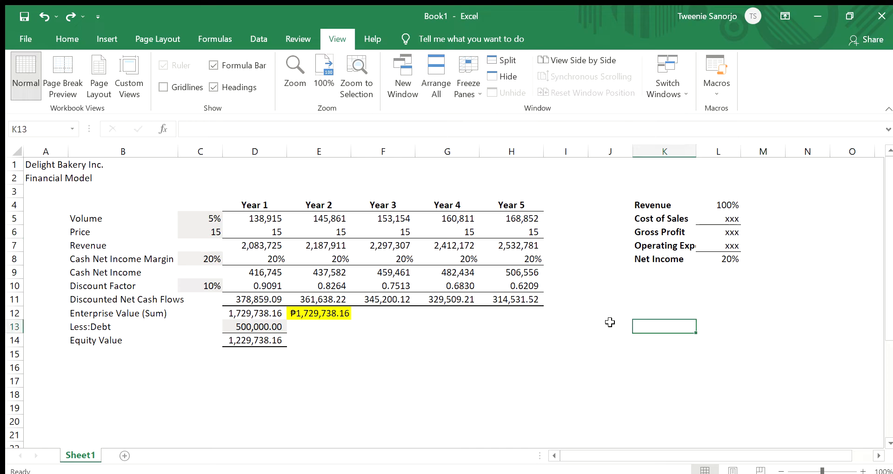
pyautogui.click(660, 303)
# - Check how cash net income is calculated from revenue and margin across the forecast years
pyautogui.click(276, 253)
pyautogui.click(279, 247)
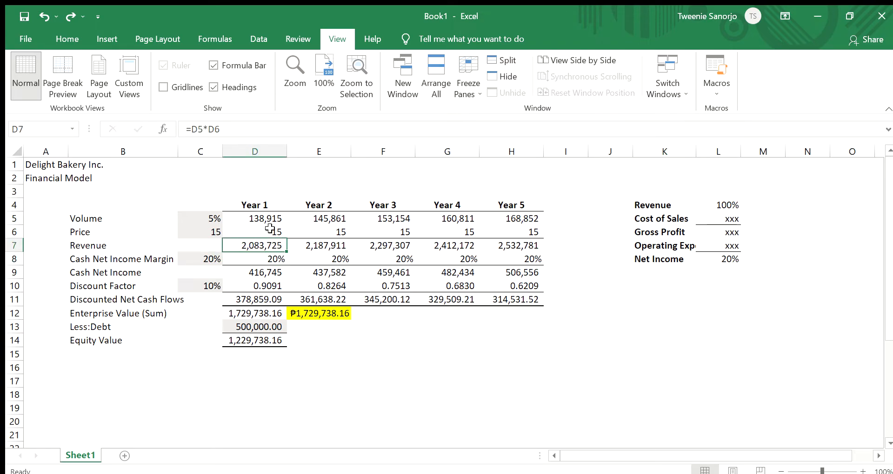
pyautogui.click(261, 274)
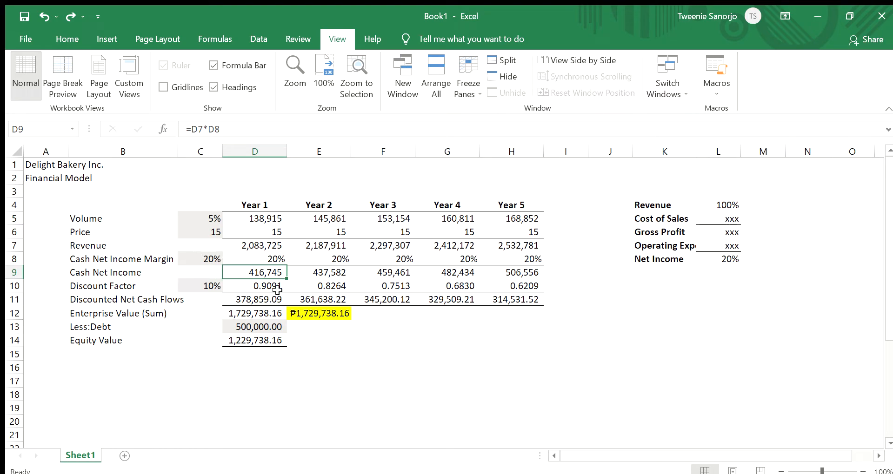
pyautogui.click(330, 275)
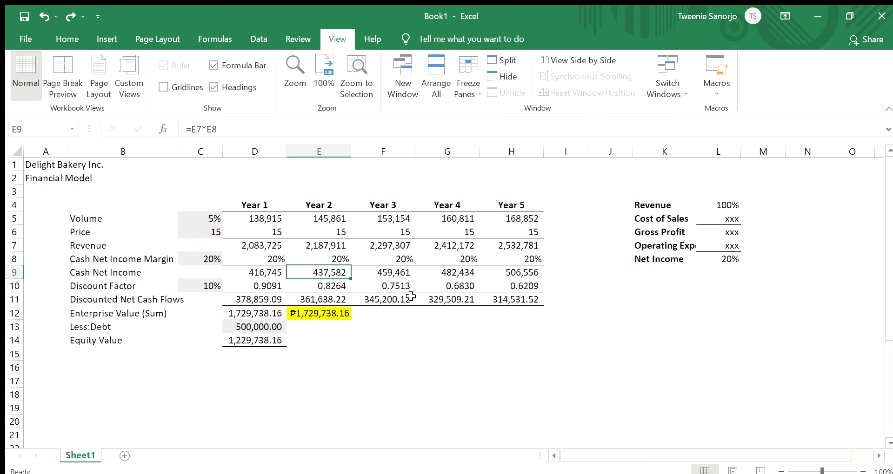
pyautogui.click(441, 272)
pyautogui.click(521, 273)
pyautogui.click(276, 274)
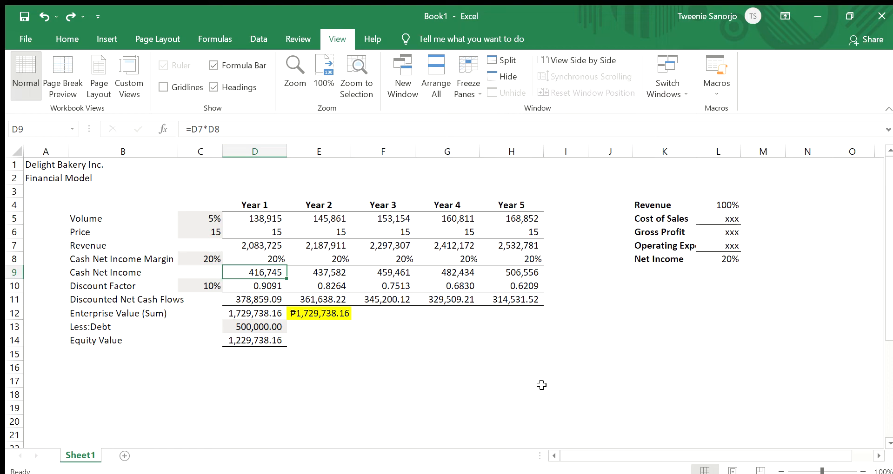
# - Examine the discount rate in C10 and the discount factor formulas for Year 1 to Year 5
pyautogui.click(273, 287)
pyautogui.click(211, 287)
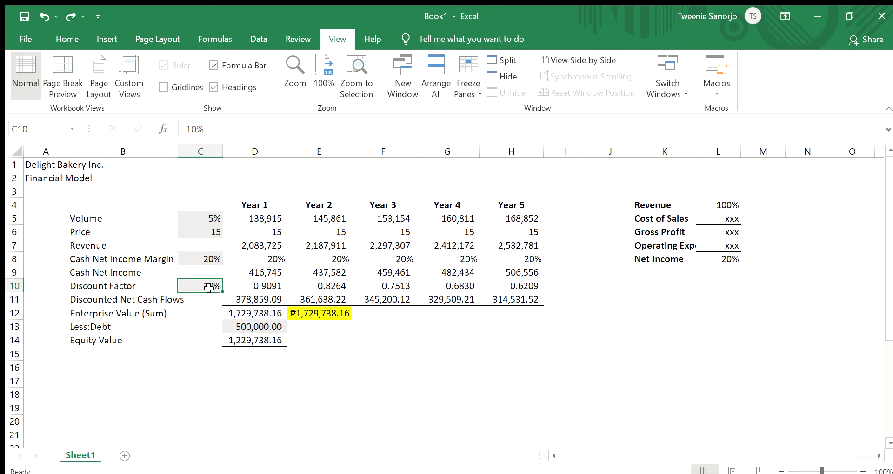
pyautogui.click(262, 286)
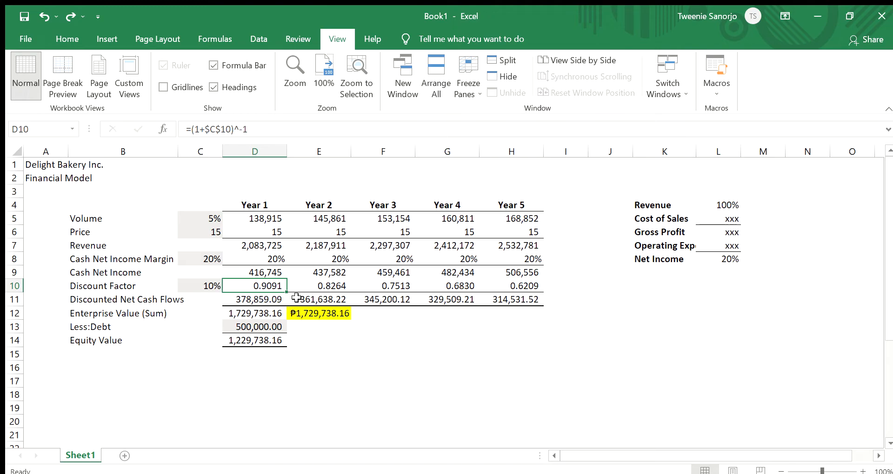
pyautogui.click(265, 132)
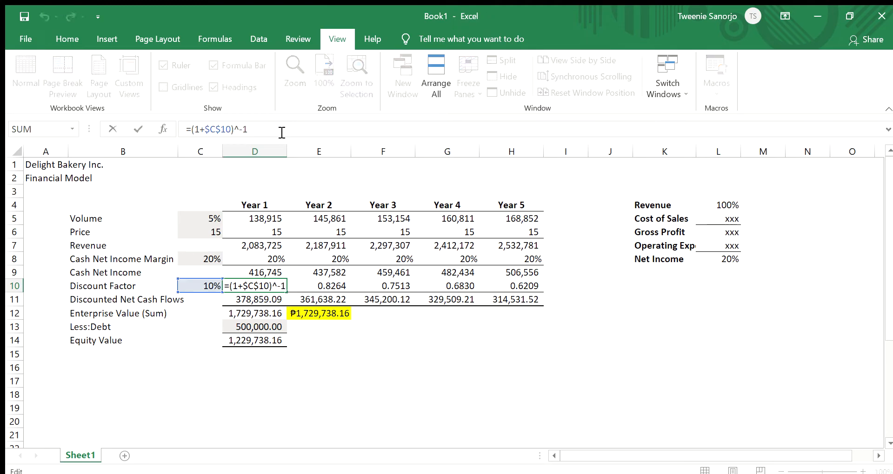
pyautogui.click(328, 285)
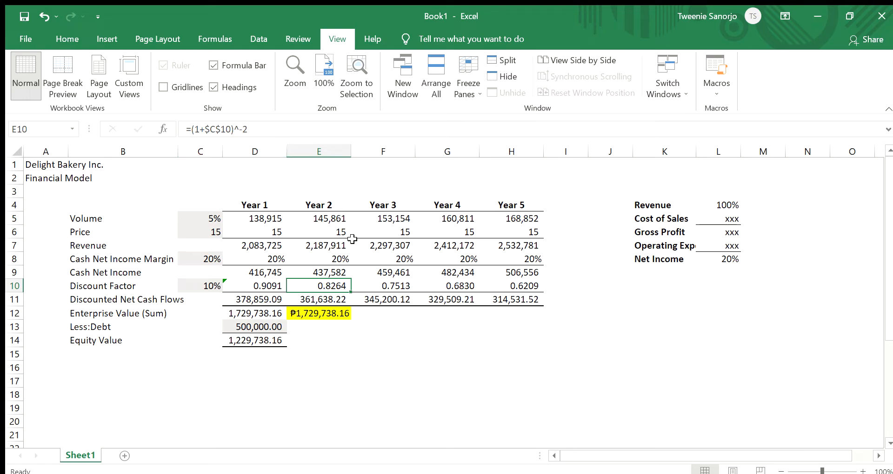
pyautogui.click(369, 286)
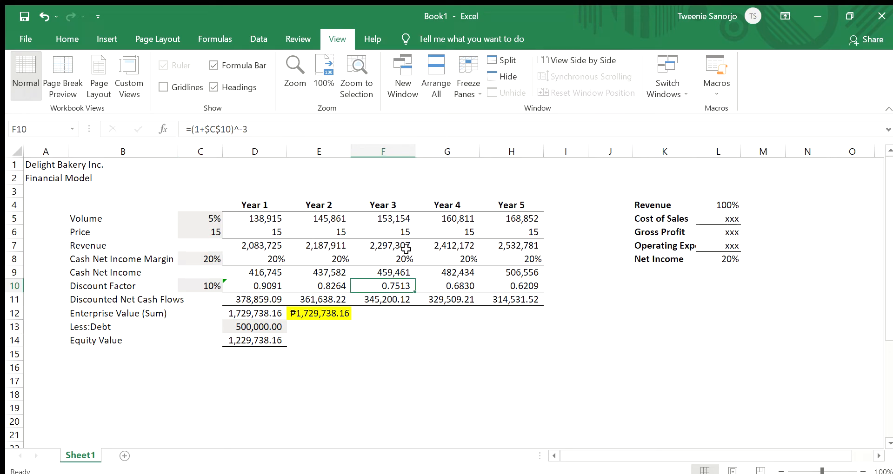
pyautogui.click(437, 284)
pyautogui.click(512, 285)
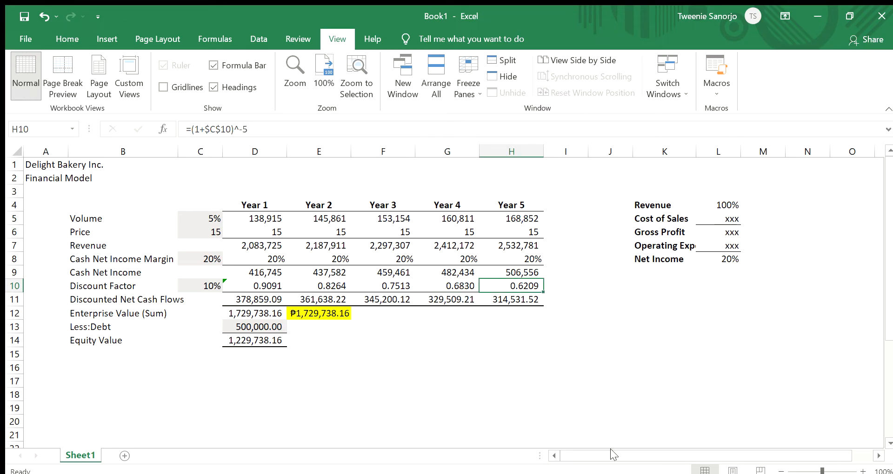
# - Check how discounted net cash flows are calculated from cash net income and the discount factor for Year 1 to Year 5
pyautogui.click(278, 271)
pyautogui.click(317, 273)
pyautogui.click(275, 287)
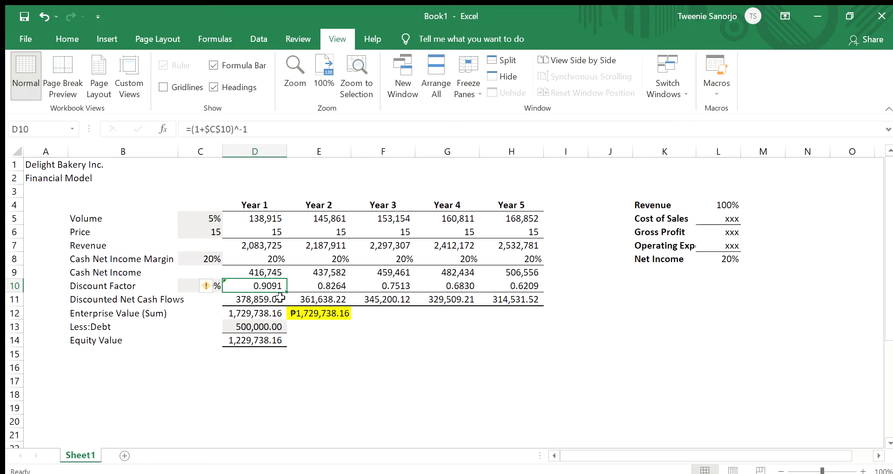
pyautogui.click(281, 299)
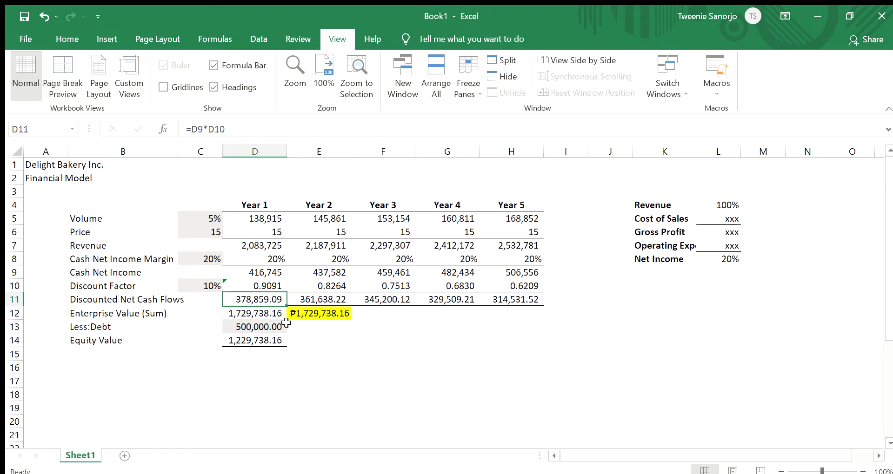
pyautogui.click(335, 303)
pyautogui.click(383, 303)
pyautogui.click(430, 299)
pyautogui.click(505, 299)
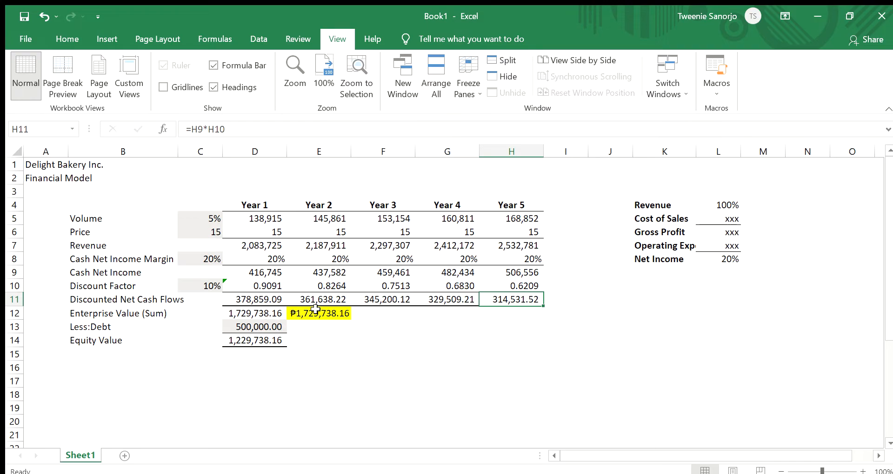
pyautogui.scroll(-3, 422, 327)
pyautogui.scroll(2, 422, 329)
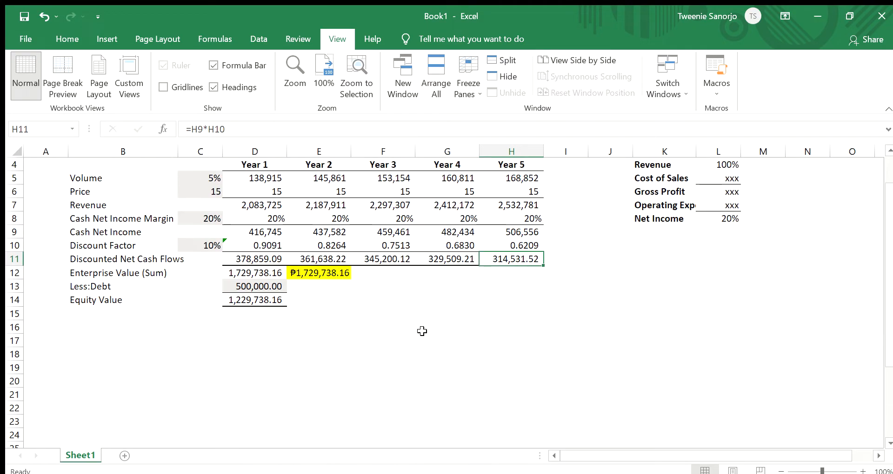
pyautogui.scroll(1, 422, 331)
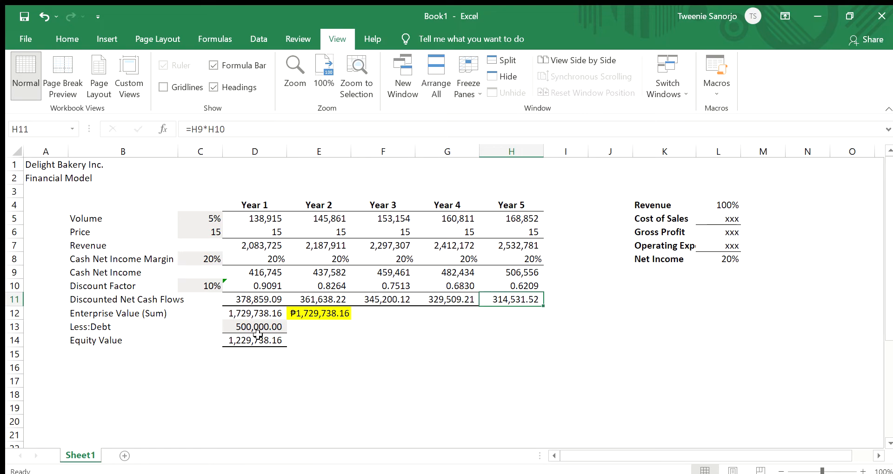
# - Review the Year 1 to Year 5 discounted net cash flows and the enterprise value SUM formula in D12
pyautogui.click(286, 301)
pyautogui.click(313, 302)
pyautogui.click(385, 301)
pyautogui.click(443, 300)
pyautogui.click(240, 309)
pyautogui.click(263, 298)
pyautogui.click(503, 300)
pyautogui.doubleClick(256, 312)
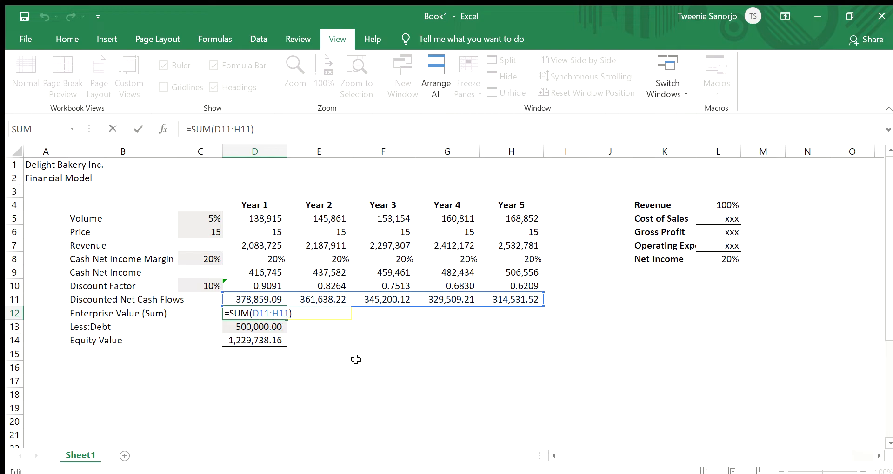
pyautogui.press('Return')
pyautogui.click(239, 315)
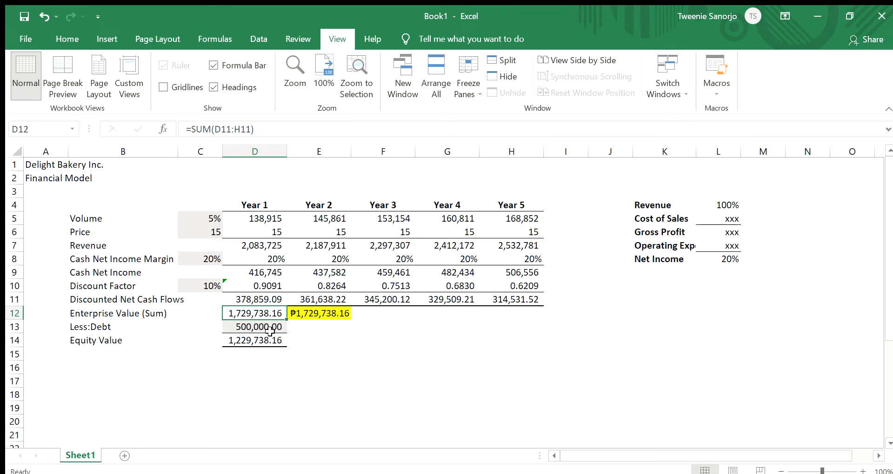
pyautogui.click(320, 352)
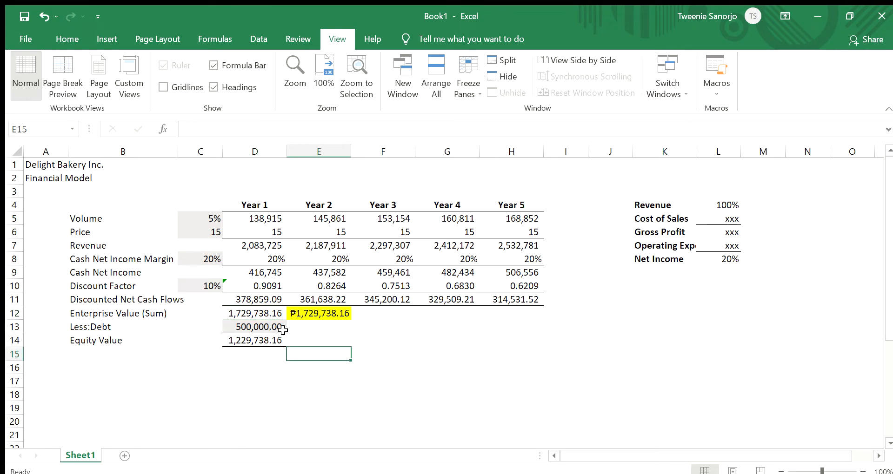
pyautogui.click(263, 312)
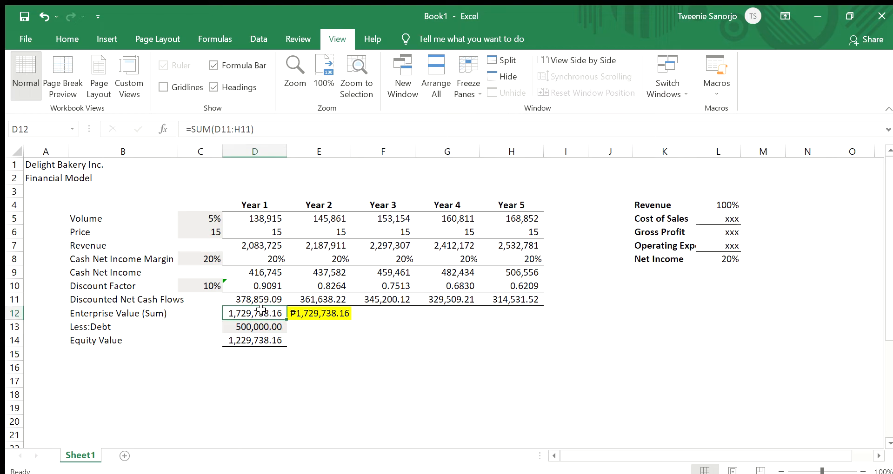
# - Examine the NPV formula in E12 and compare its rate argument with the discount rate in C10
pyautogui.click(267, 273)
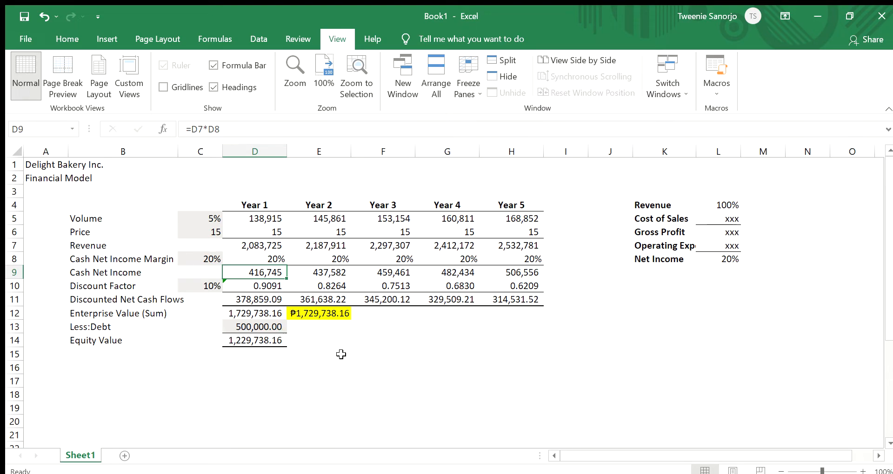
pyautogui.click(331, 316)
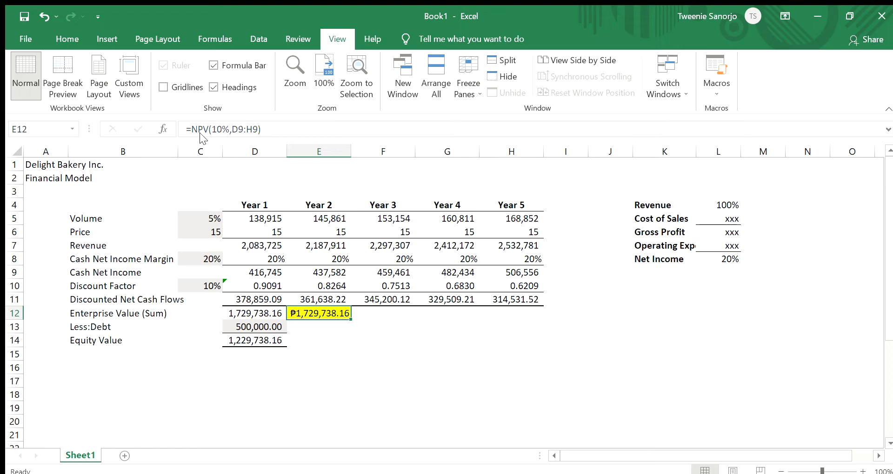
pyautogui.click(356, 329)
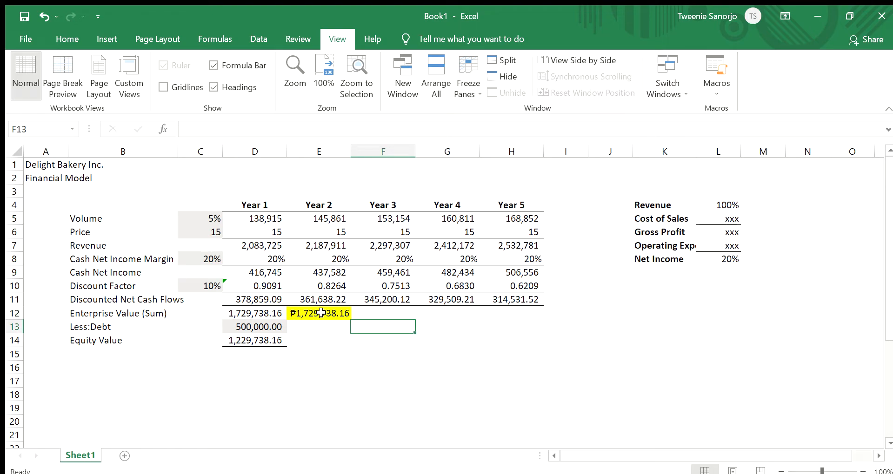
pyautogui.click(321, 314)
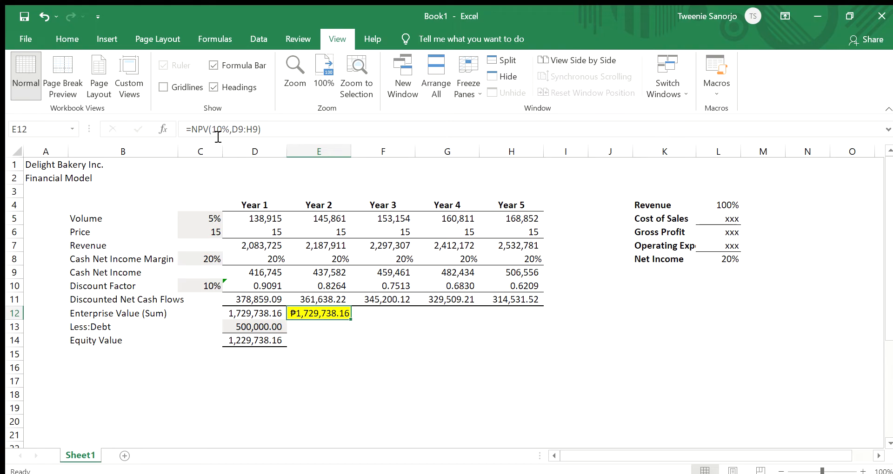
pyautogui.click(205, 281)
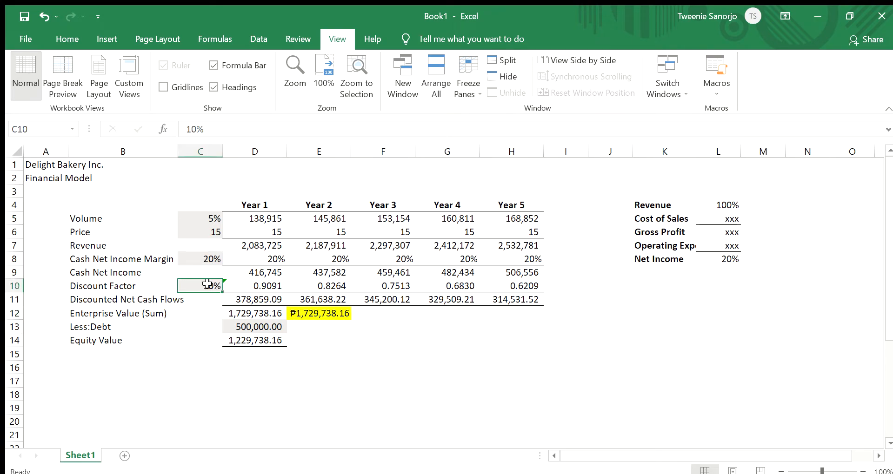
pyautogui.click(335, 316)
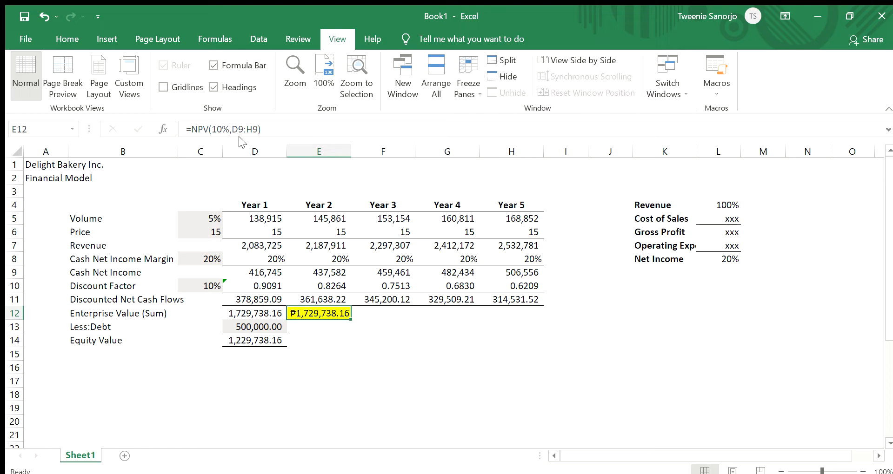
# - Check the cash net income range D9:H9 against the cash flow argument of the NPV formula in E12
pyautogui.click(264, 271)
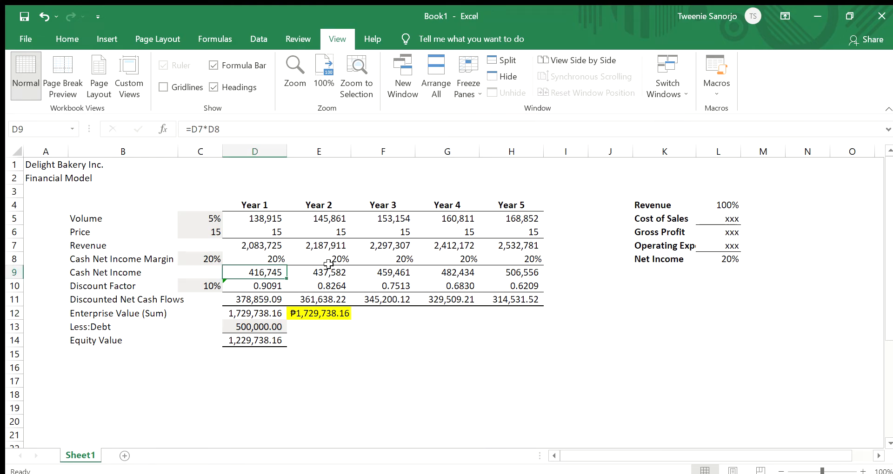
pyautogui.click(528, 274)
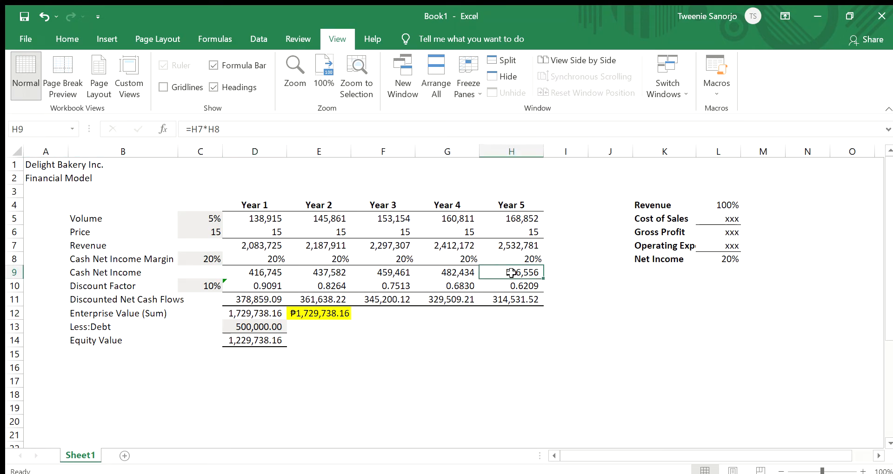
pyautogui.moveTo(260, 271); pyautogui.dragTo(537, 277)
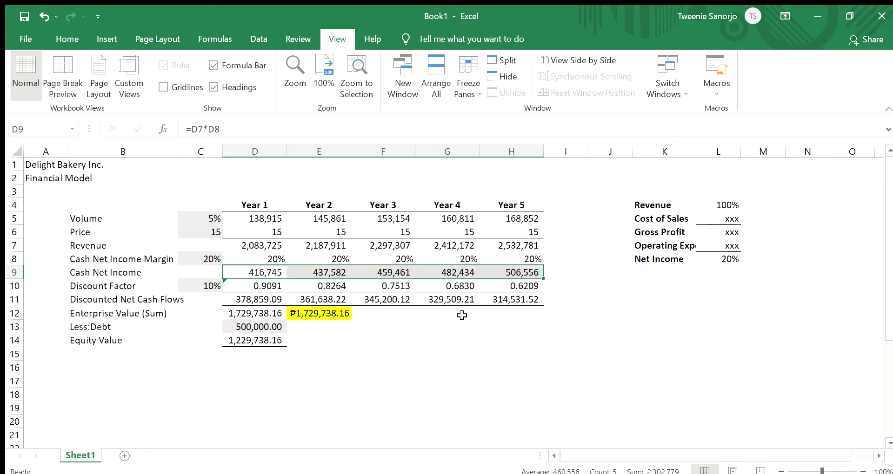
pyautogui.click(403, 365)
pyautogui.click(330, 312)
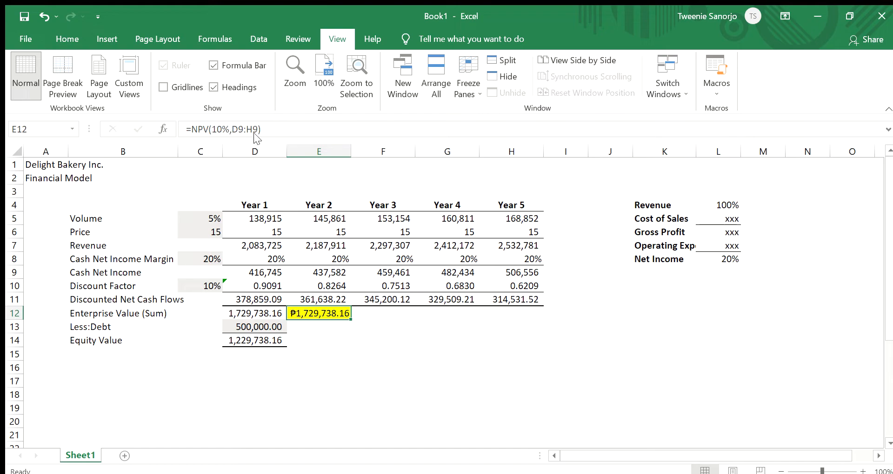
pyautogui.click(315, 340)
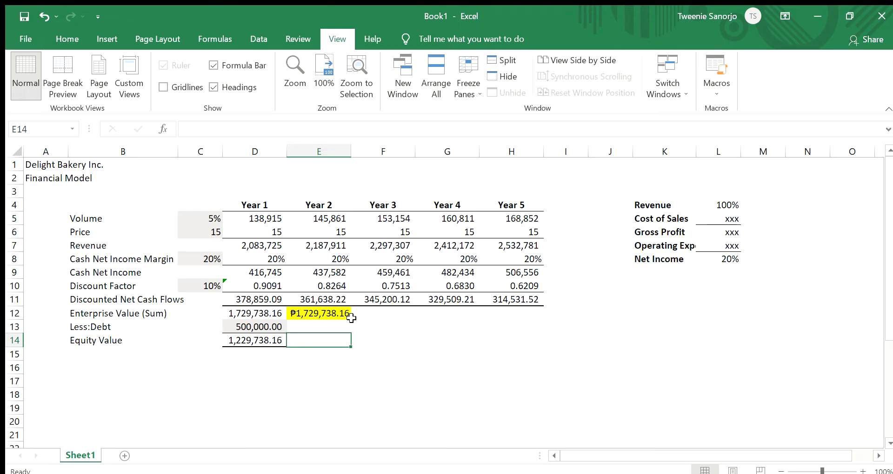
pyautogui.click(329, 310)
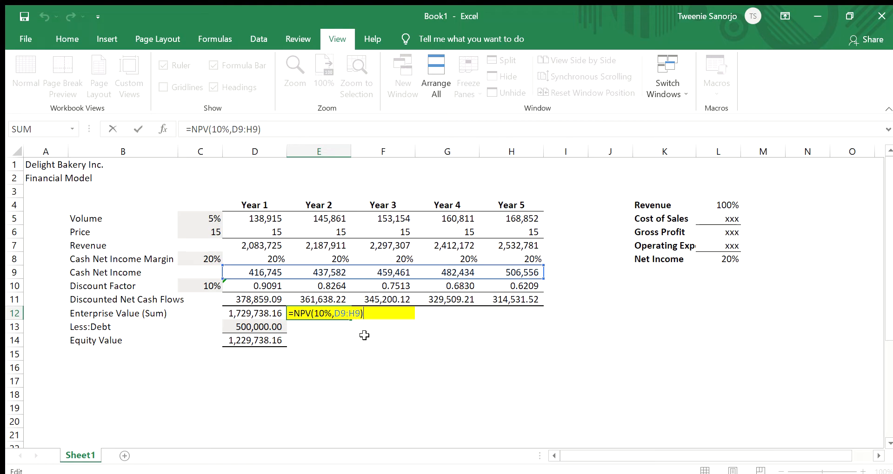
pyautogui.press('Return')
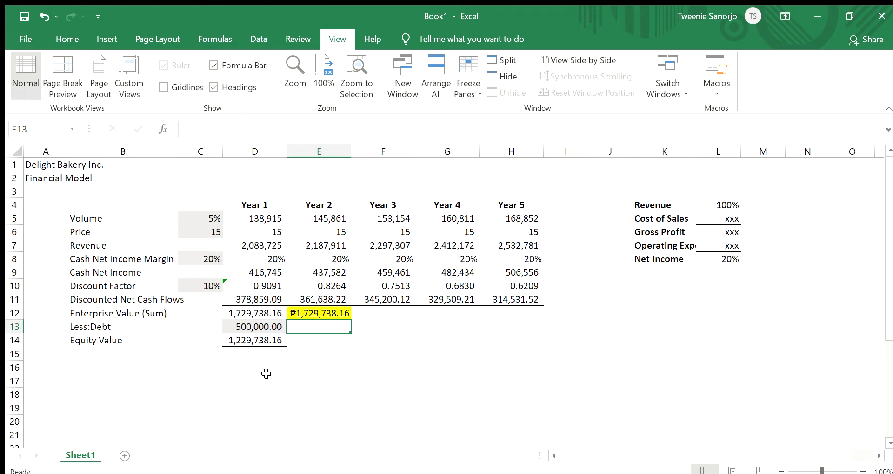
# - Examine the base case and scenario table below the model alongside the valuation rows
pyautogui.scroll(-2, 313, 369)
pyautogui.scroll(1, 318, 375)
pyautogui.scroll(1, 317, 375)
pyautogui.scroll(-2, 289, 328)
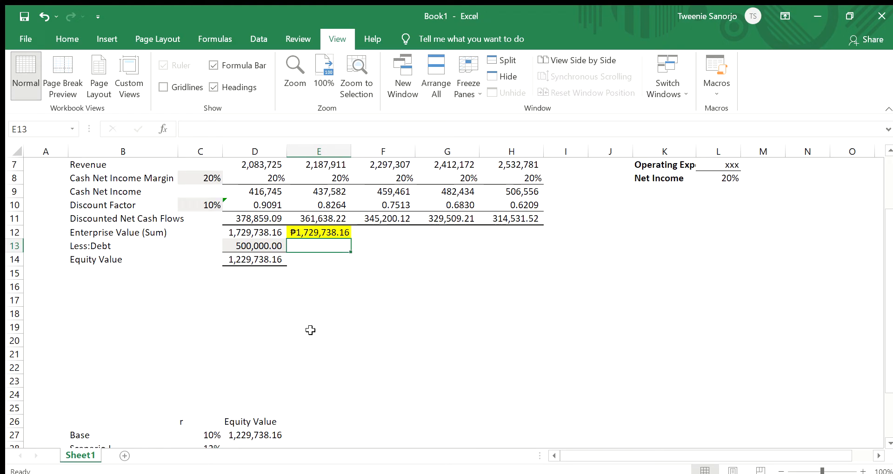
pyautogui.scroll(-2, 270, 367)
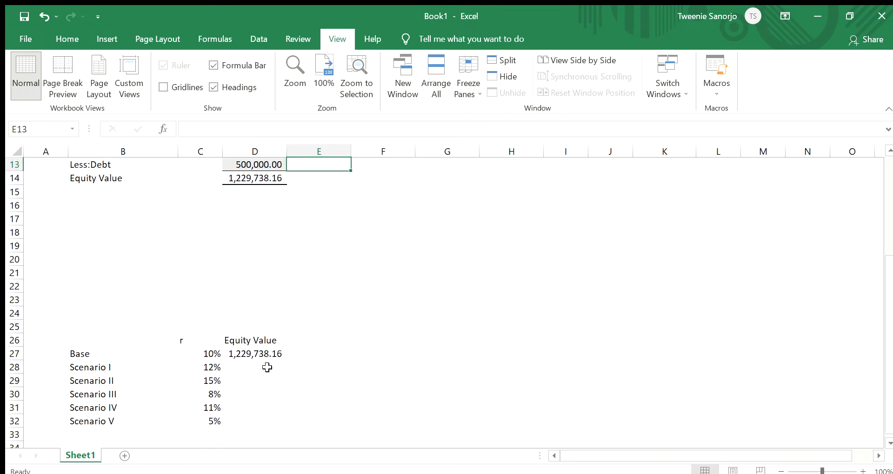
pyautogui.scroll(-1, 228, 367)
pyautogui.scroll(1, 236, 375)
pyautogui.scroll(-1, 293, 389)
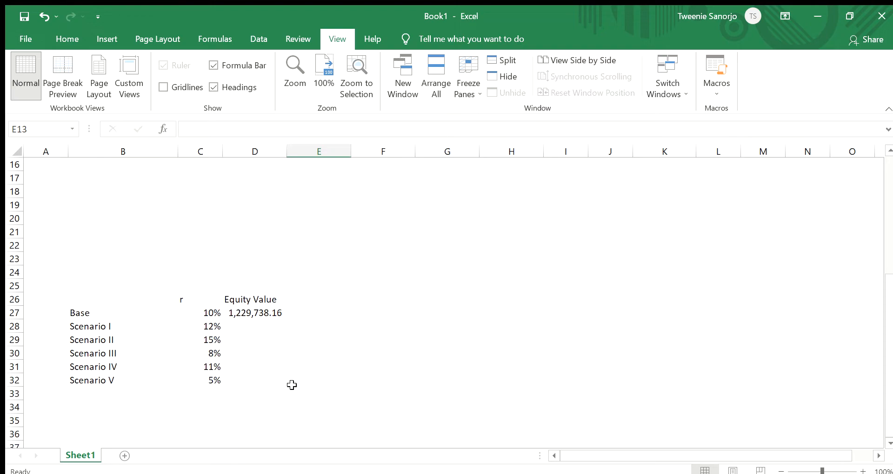
pyautogui.scroll(2, 292, 386)
pyautogui.scroll(-2, 292, 388)
pyautogui.scroll(3, 279, 393)
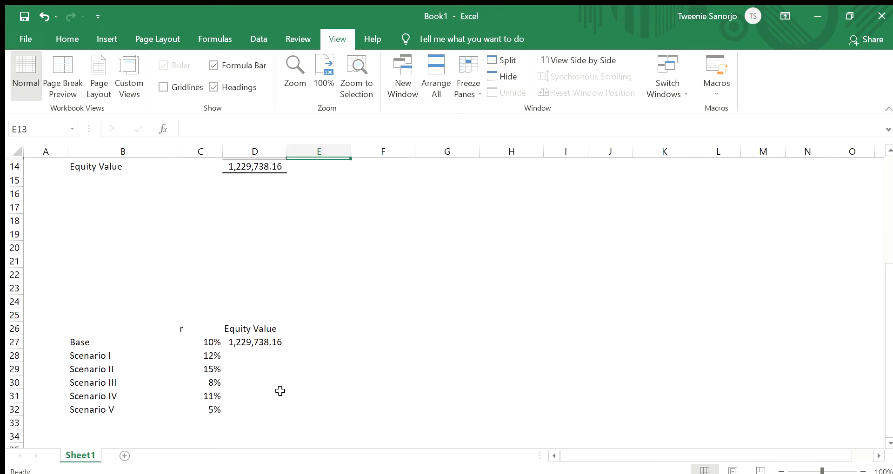
pyautogui.scroll(1, 278, 391)
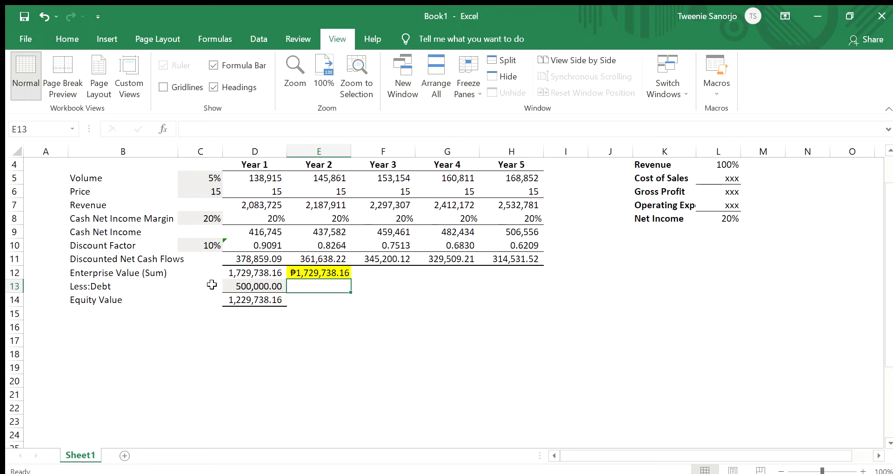
pyautogui.scroll(-5, 212, 372)
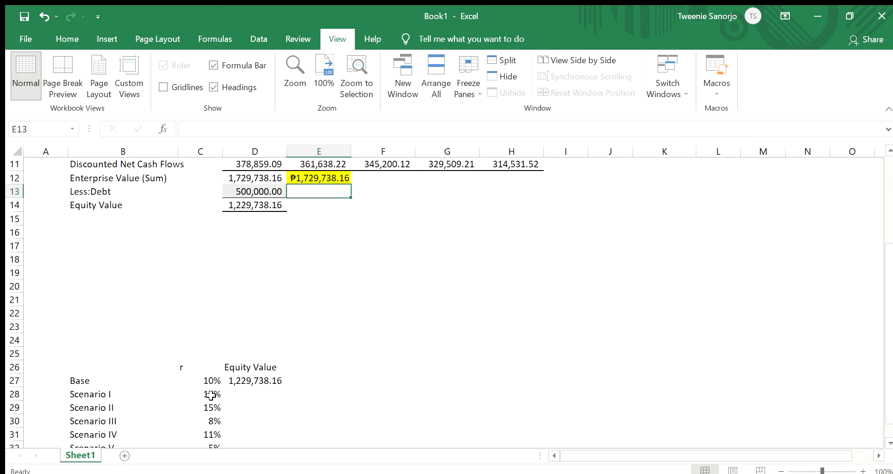
# - Review the discount rates for Scenarios I to V in C28:C32 and their equity value cells in column D
pyautogui.click(205, 285)
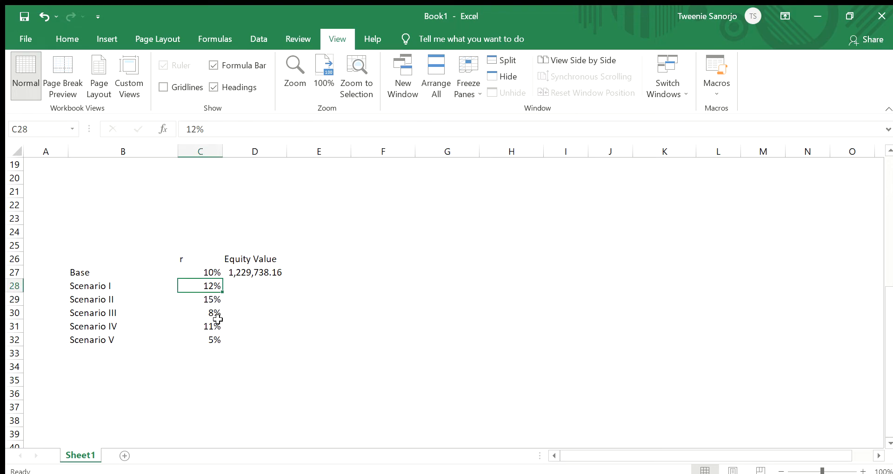
pyautogui.click(201, 300)
pyautogui.click(205, 313)
pyautogui.click(216, 328)
pyautogui.click(210, 343)
pyautogui.moveTo(249, 288); pyautogui.dragTo(251, 334)
pyautogui.click(251, 342)
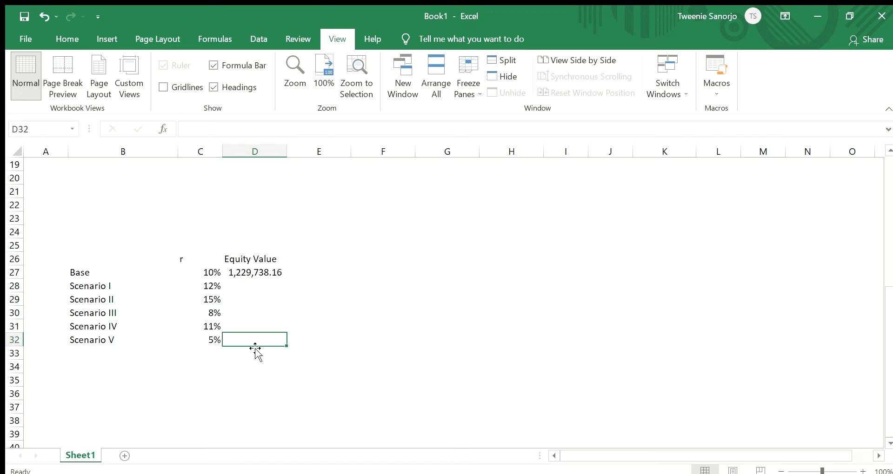
# - Compare the scenario table with the model's discount rate and equity value, and select Scenario I's equity value cell D28
pyautogui.scroll(4, 254, 345)
pyautogui.scroll(-2, 238, 356)
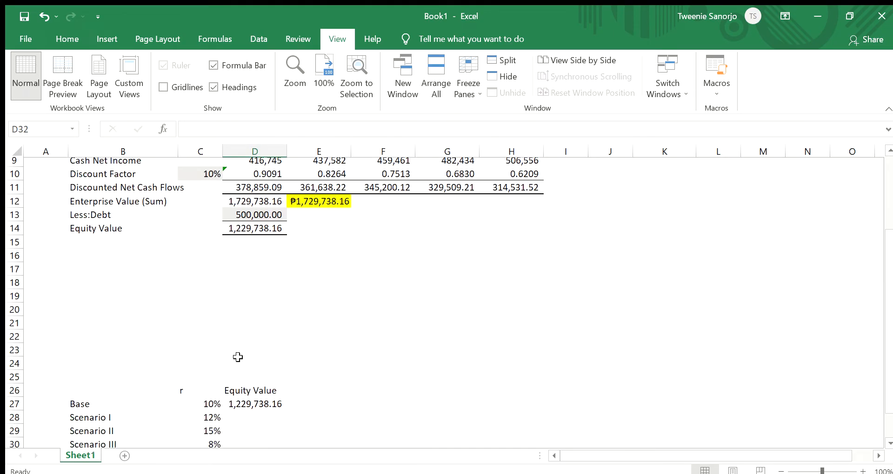
pyautogui.scroll(1, 237, 356)
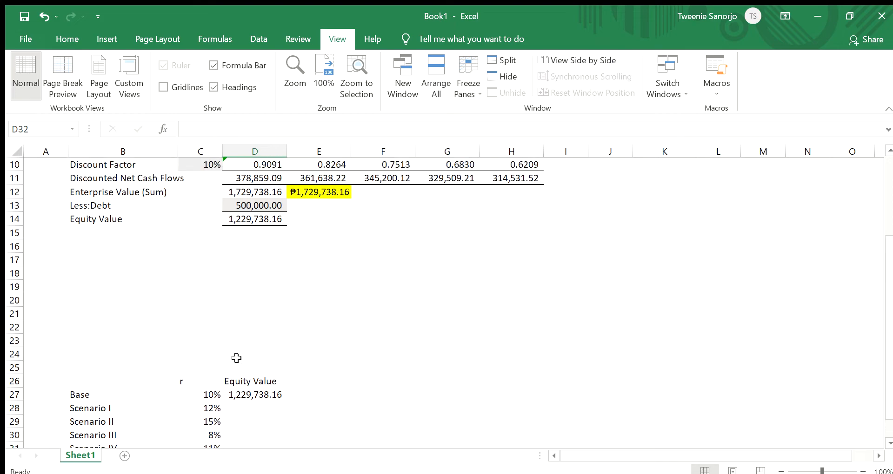
pyautogui.scroll(-2, 271, 357)
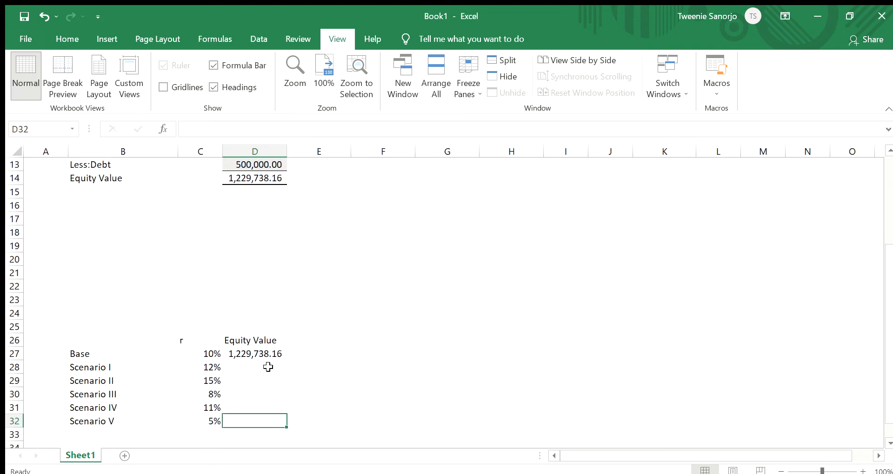
pyautogui.click(253, 326)
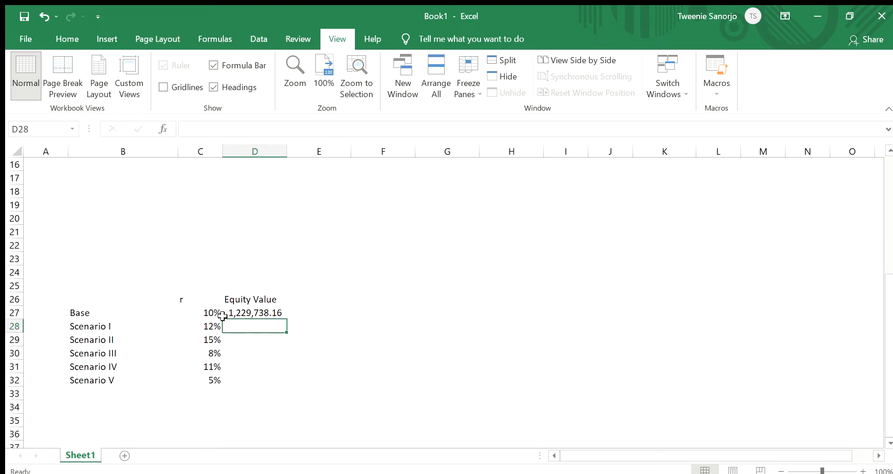
pyautogui.scroll(2, 287, 335)
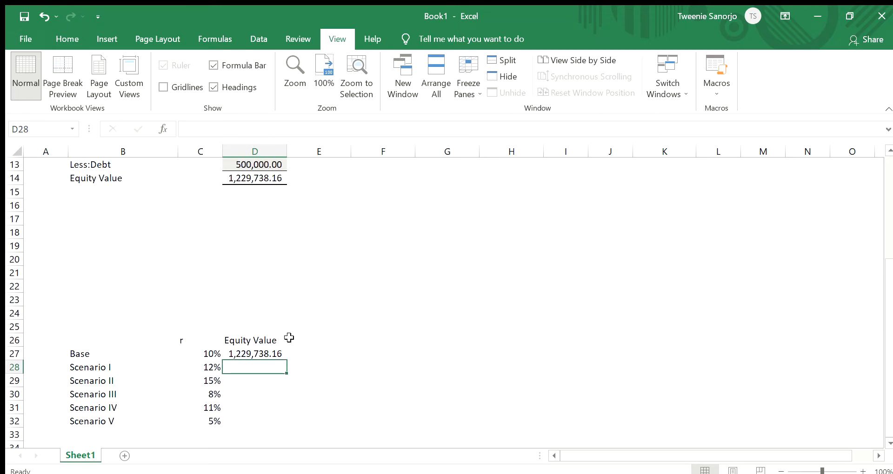
# - Check the equity value formula in D14 and create a one-variable data table over C27:D32 with C27 as the column input cell
pyautogui.click(262, 226)
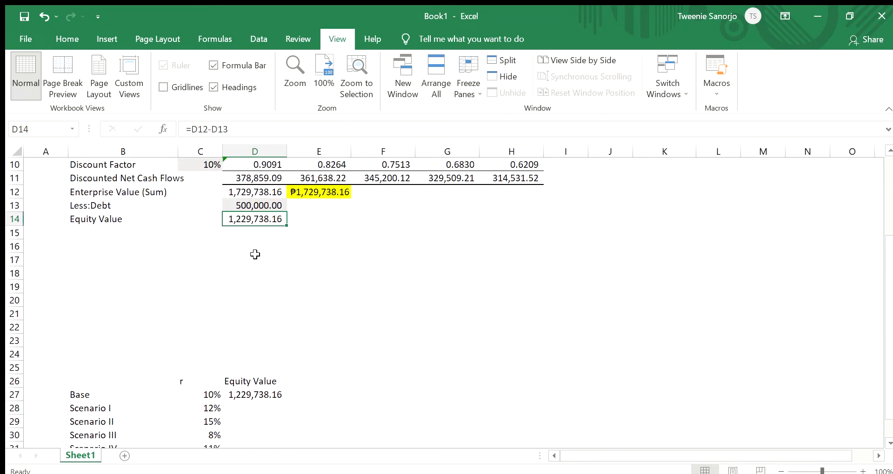
pyautogui.scroll(-2, 254, 359)
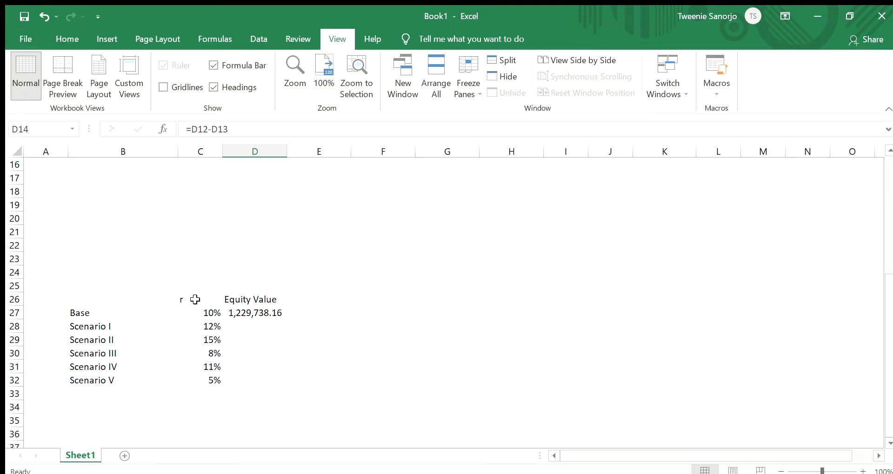
pyautogui.moveTo(195, 299); pyautogui.dragTo(248, 375)
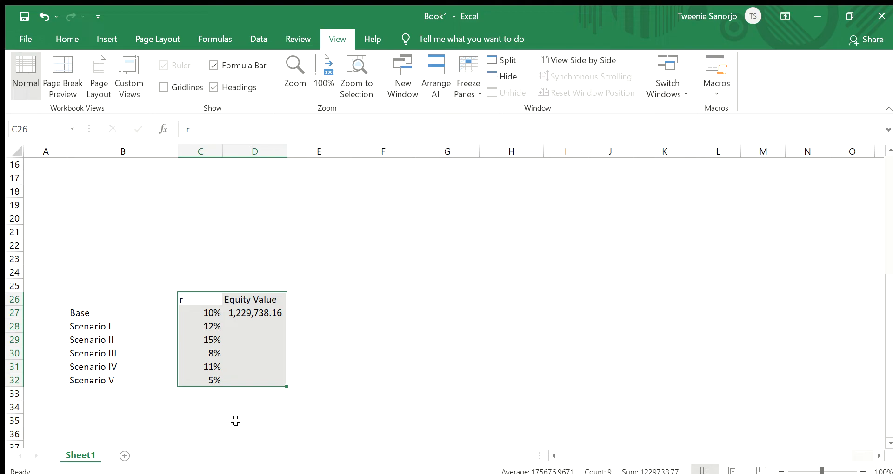
pyautogui.click(383, 395)
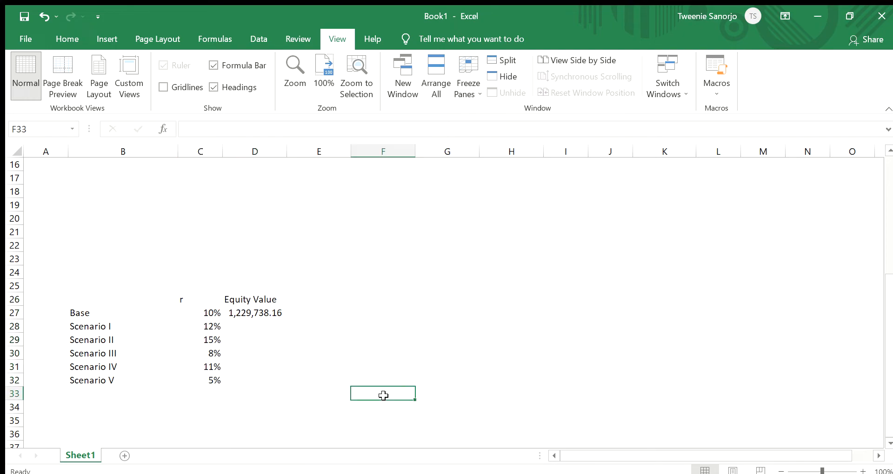
pyautogui.click(209, 312)
pyautogui.moveTo(211, 315); pyautogui.dragTo(246, 380)
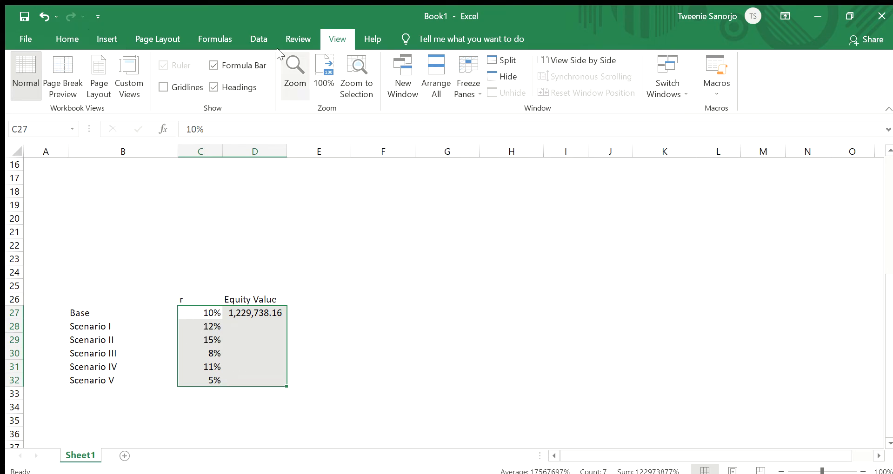
pyautogui.click(254, 36)
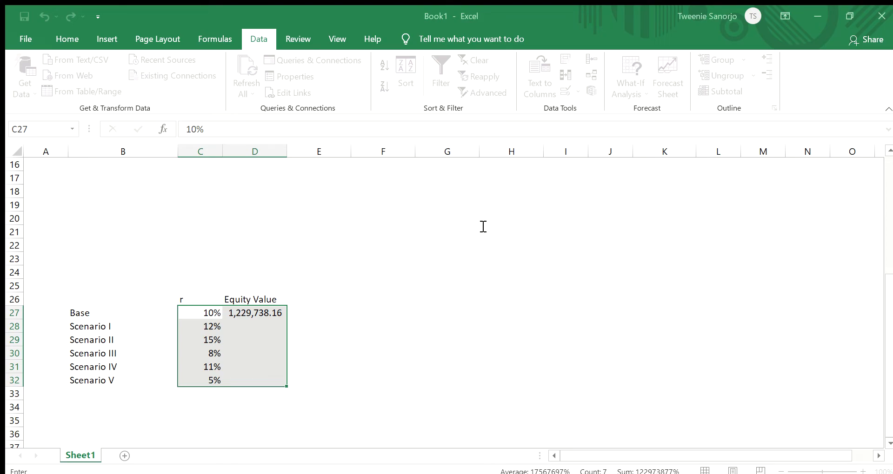
pyautogui.click(211, 313)
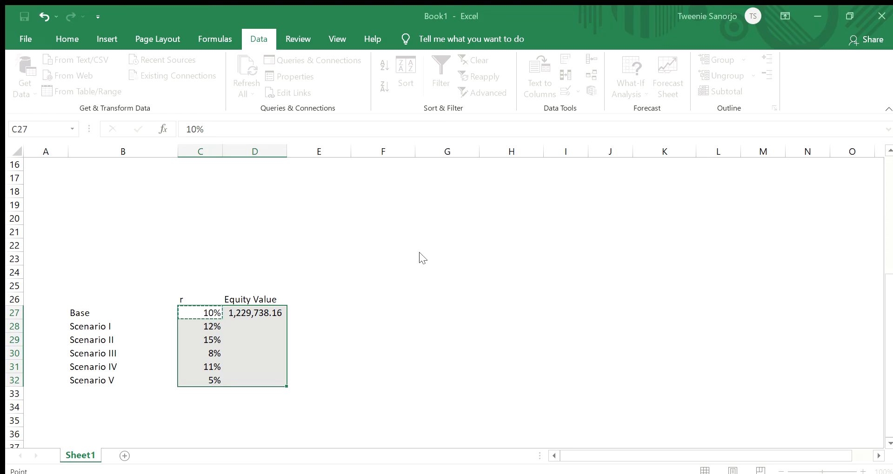
pyautogui.press('Return')
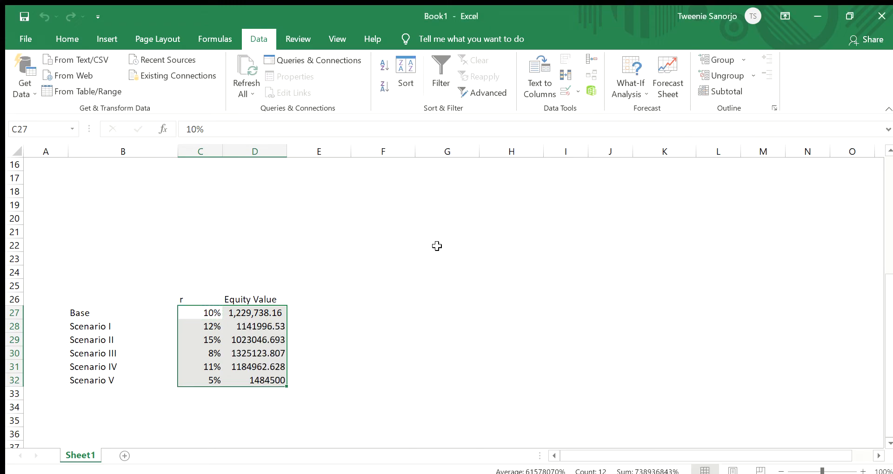
pyautogui.click(321, 356)
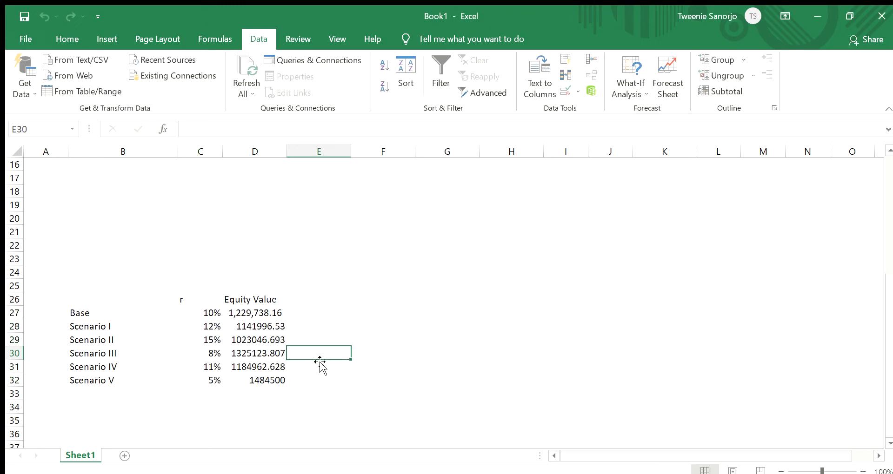
# - Examine the base equity value in D27 and the data table formulas calculated for the scenarios in D28:D32
pyautogui.click(267, 317)
pyautogui.click(264, 327)
pyautogui.click(260, 340)
pyautogui.click(254, 365)
pyautogui.click(256, 380)
pyautogui.click(260, 327)
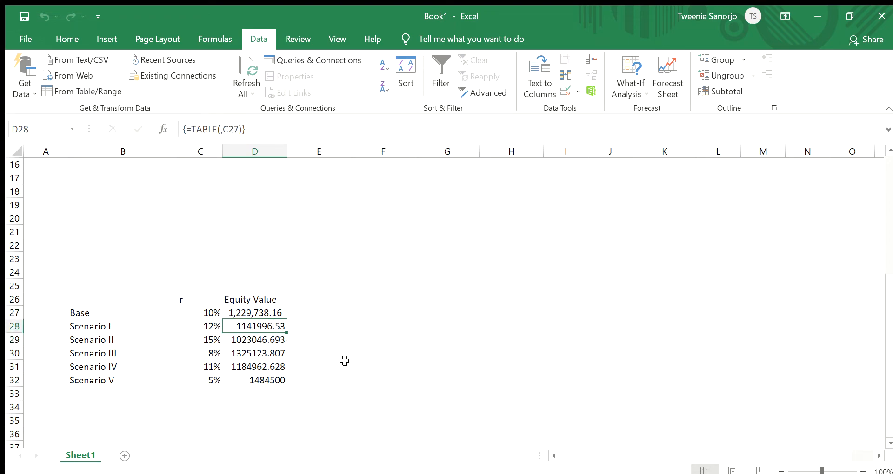
pyautogui.scroll(1, 360, 362)
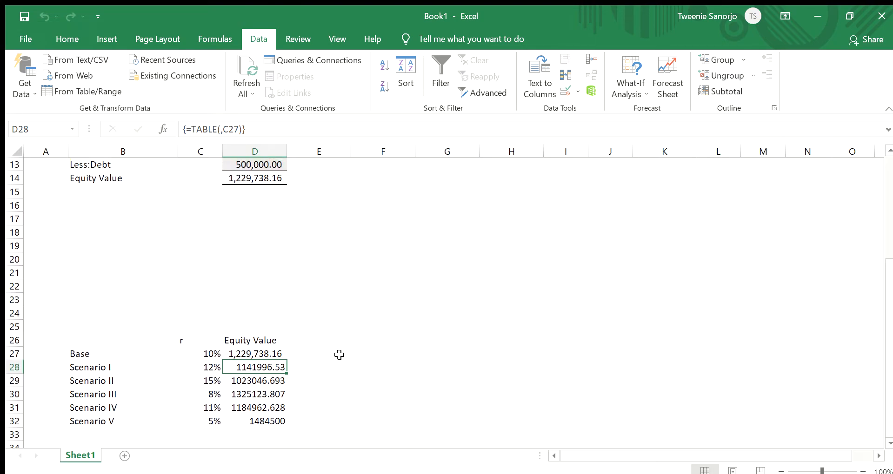
pyautogui.scroll(-2, 270, 358)
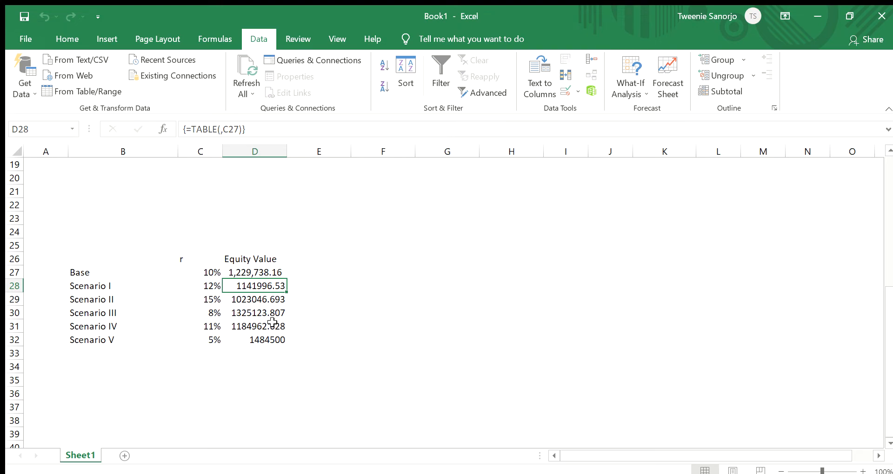
# - Format the scenario equity values in D28:D32 with the comma style
pyautogui.click(207, 286)
pyautogui.click(236, 286)
pyautogui.hotkey('shift', 'Down')
pyautogui.hotkey('shift', 'Down')
pyautogui.hotkey('shift', 'Down')
pyautogui.hotkey('shift', 'Down')
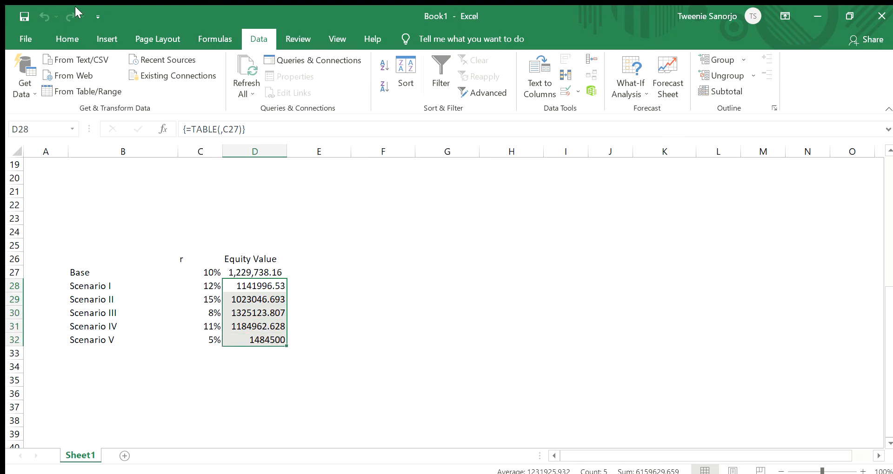
pyautogui.click(55, 39)
pyautogui.click(468, 87)
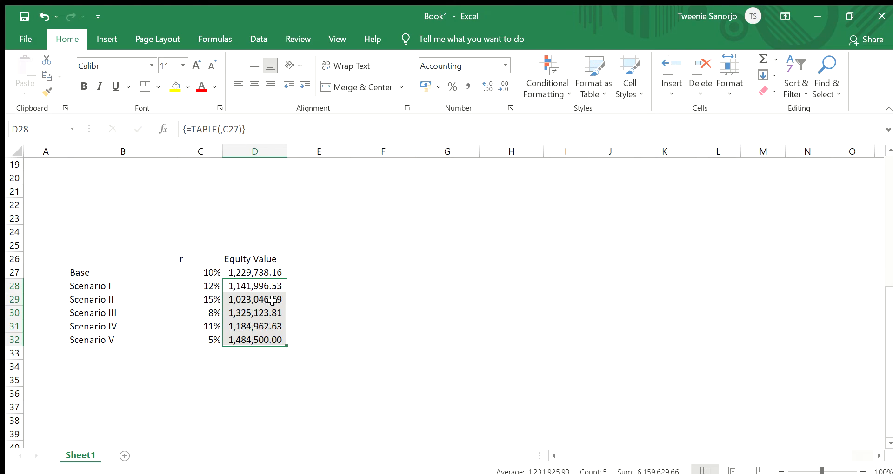
pyautogui.click(299, 302)
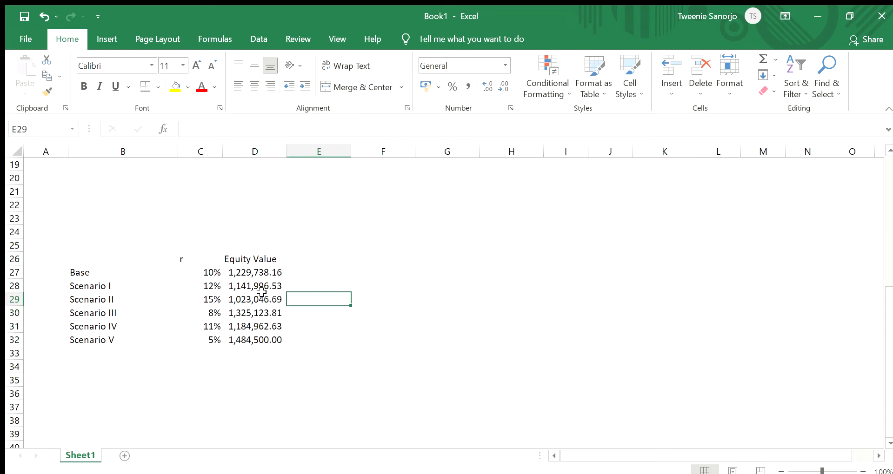
# - Review the equity values of Scenarios I and II in D28 and D29 against the base case
pyautogui.click(264, 291)
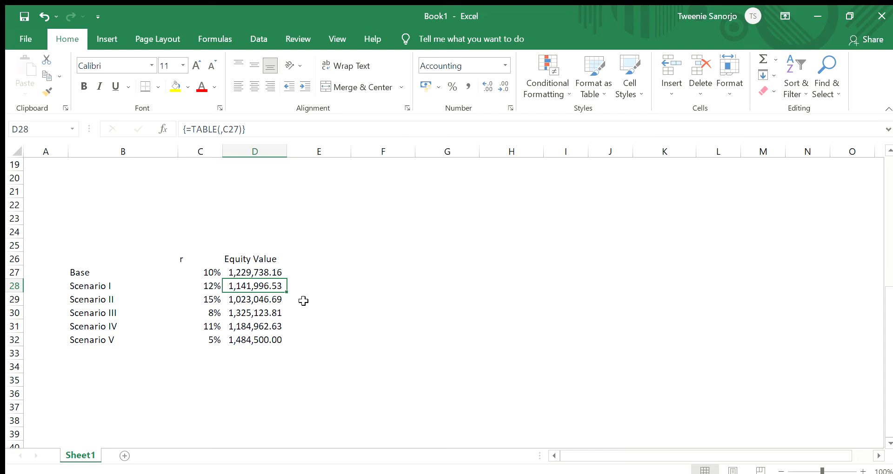
pyautogui.click(249, 301)
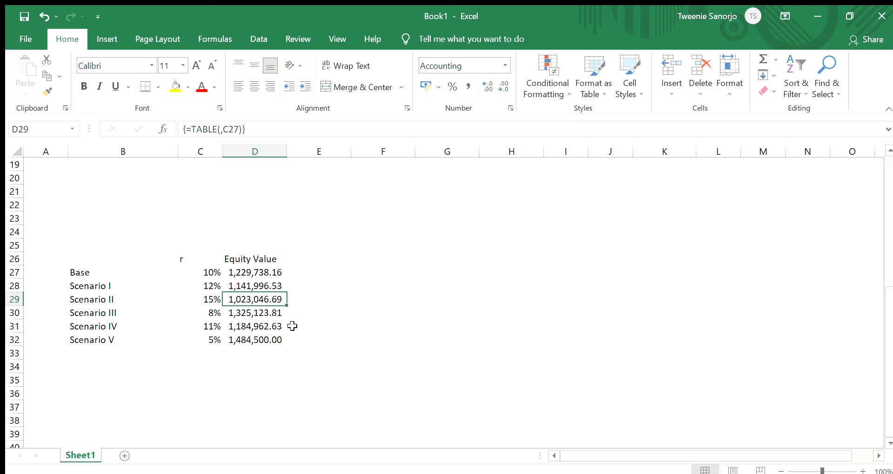
pyautogui.scroll(-2, 275, 320)
pyautogui.scroll(2, 278, 317)
pyautogui.scroll(2, 285, 353)
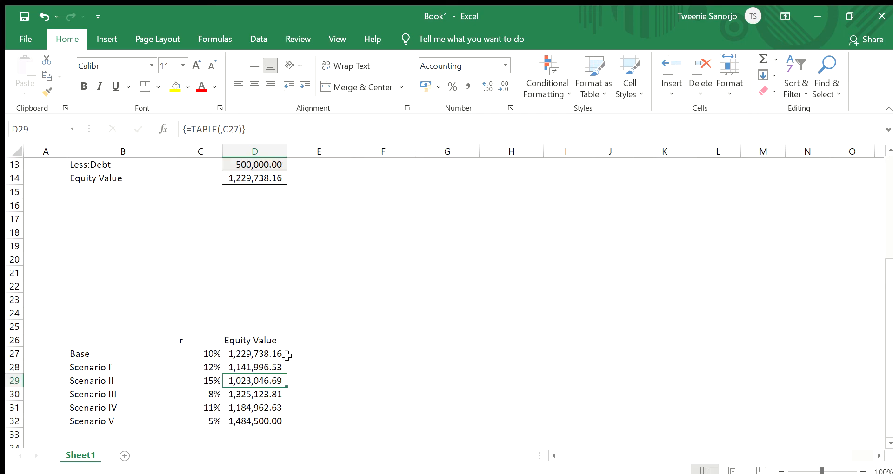
# - Compare the discount rates of Scenarios III and IV in C30 and C31 with the valuation rows of the financial model
pyautogui.scroll(-2, 265, 355)
pyautogui.click(214, 313)
pyautogui.click(213, 325)
pyautogui.click(212, 313)
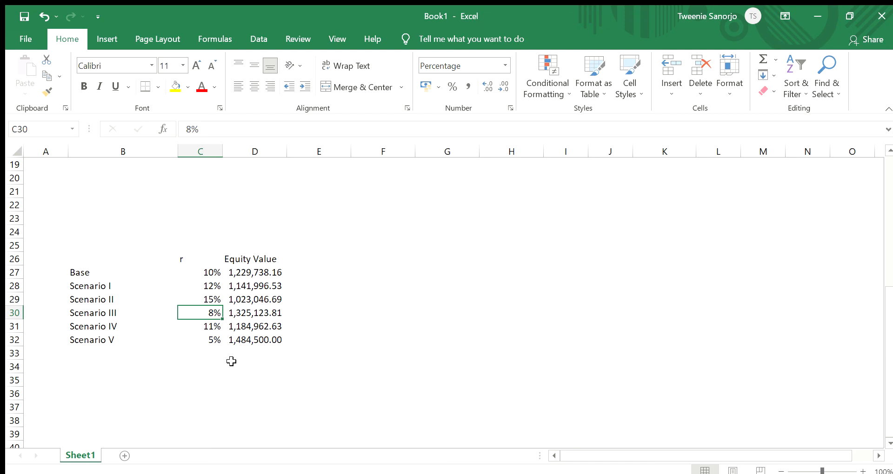
pyautogui.scroll(3, 347, 364)
pyautogui.scroll(4, 354, 359)
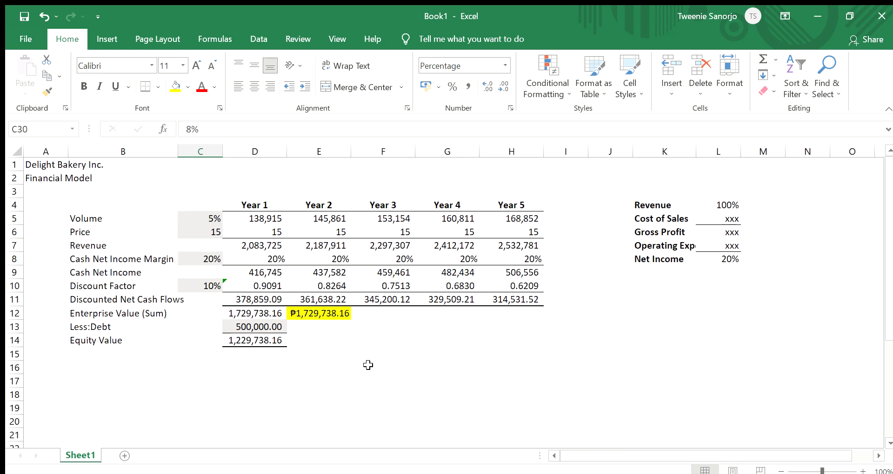
pyautogui.scroll(-5, 359, 384)
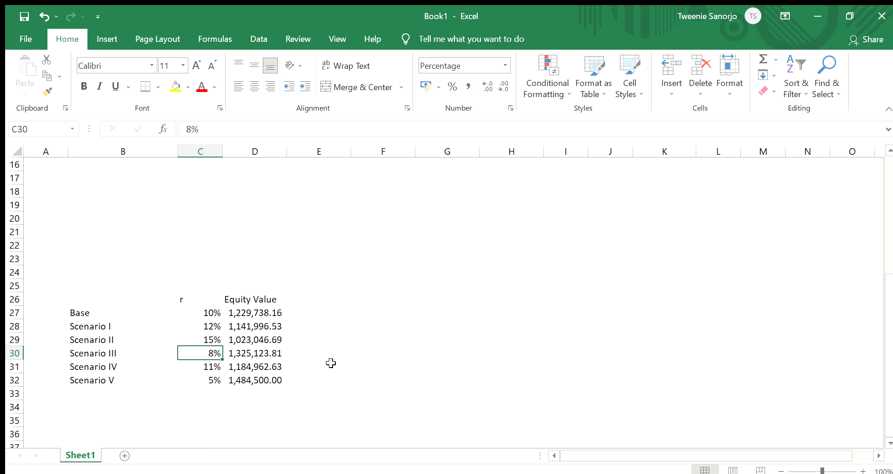
pyautogui.scroll(5, 363, 354)
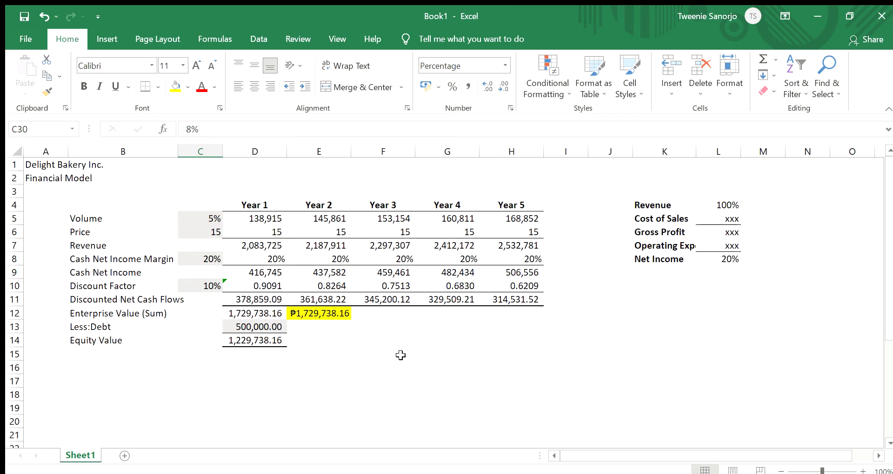